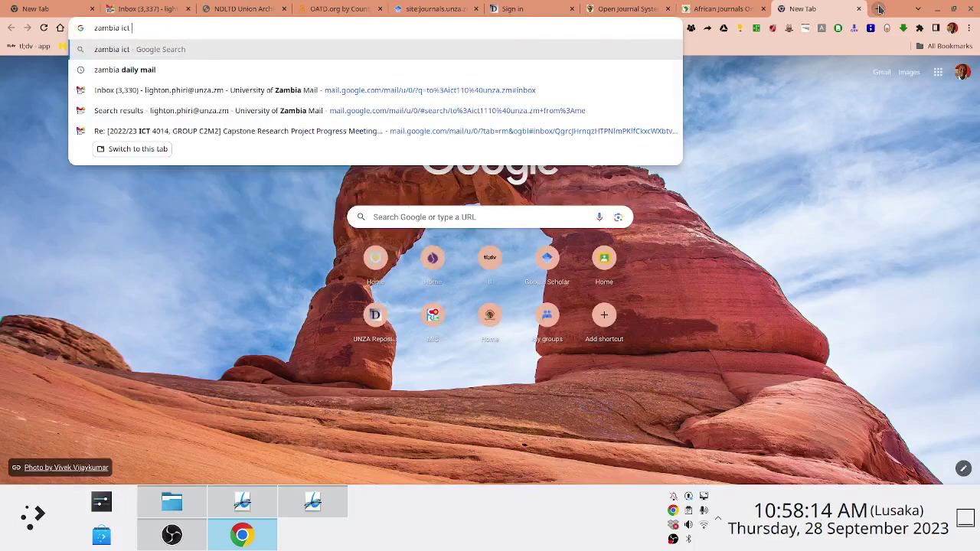
Search the web for the Zambia ICT Journal and the Medical Journal of Zambia in separate tabs, opening each journal's site
{"action": "key", "text": "Return"}
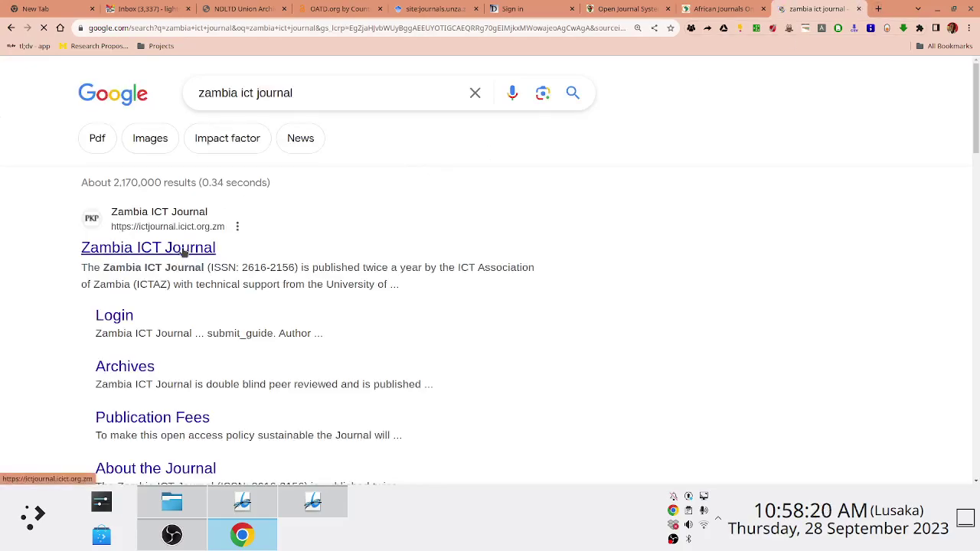
{"action": "left_click", "coordinate": [878, 9]}
{"action": "type", "text": "medical"}
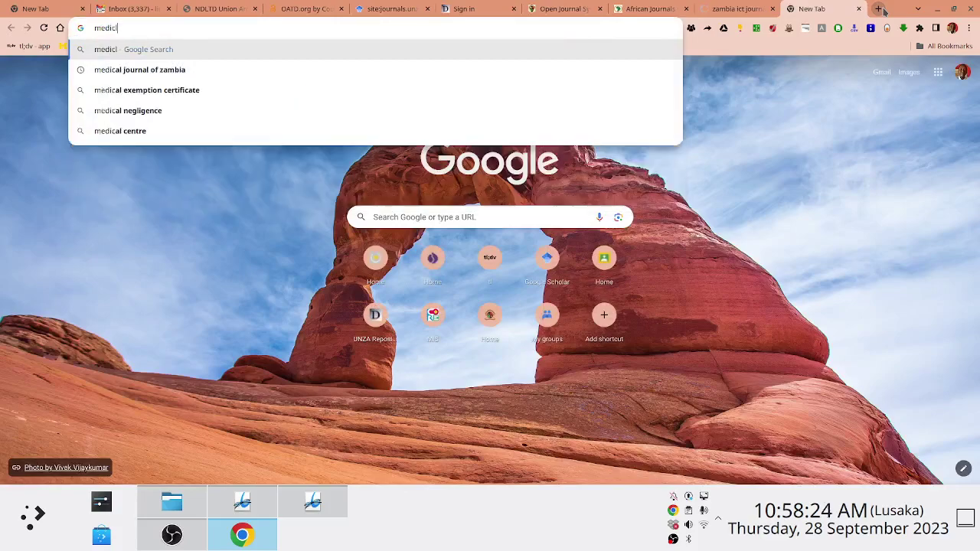
{"action": "key", "text": "Down"}
{"action": "key", "text": "Return"}
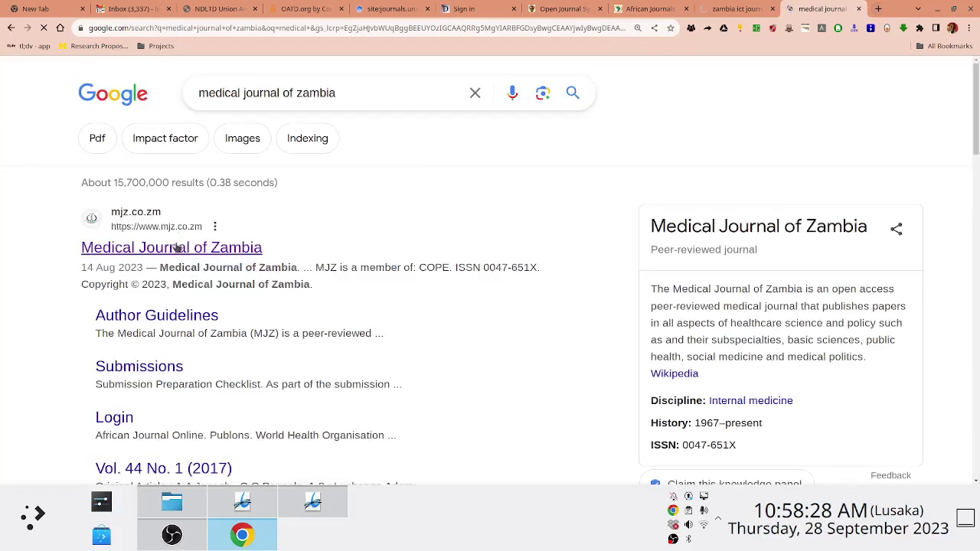
Open the site zajlis.unza.zm in another new tab
{"action": "left_click", "coordinate": [879, 9]}
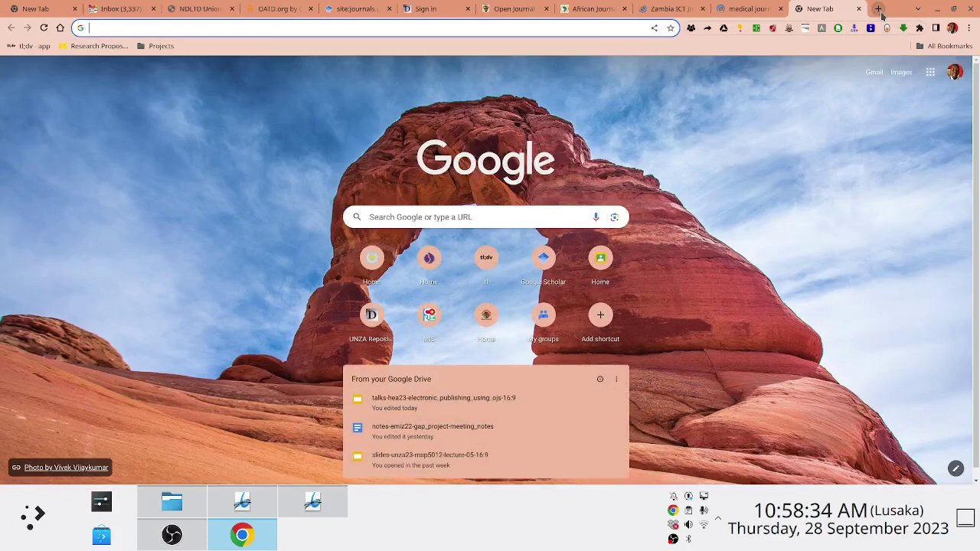
{"action": "type", "text": "zaj"}
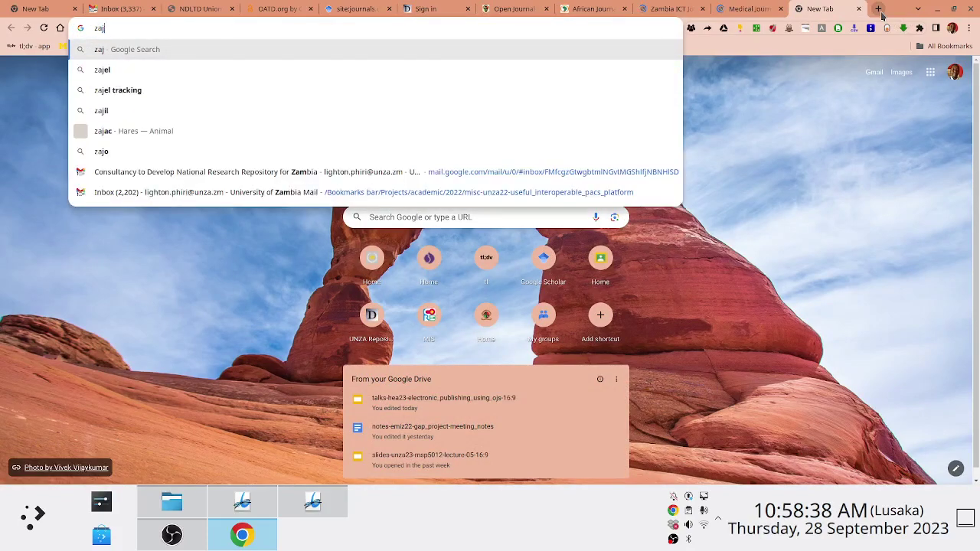
{"action": "type", "text": "lis.unza.zm"}
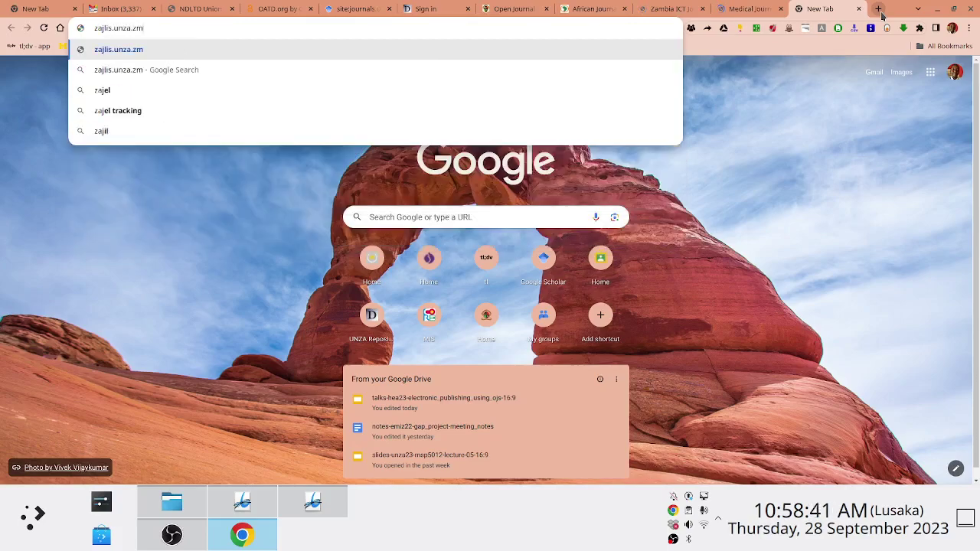
{"action": "key", "text": "Return"}
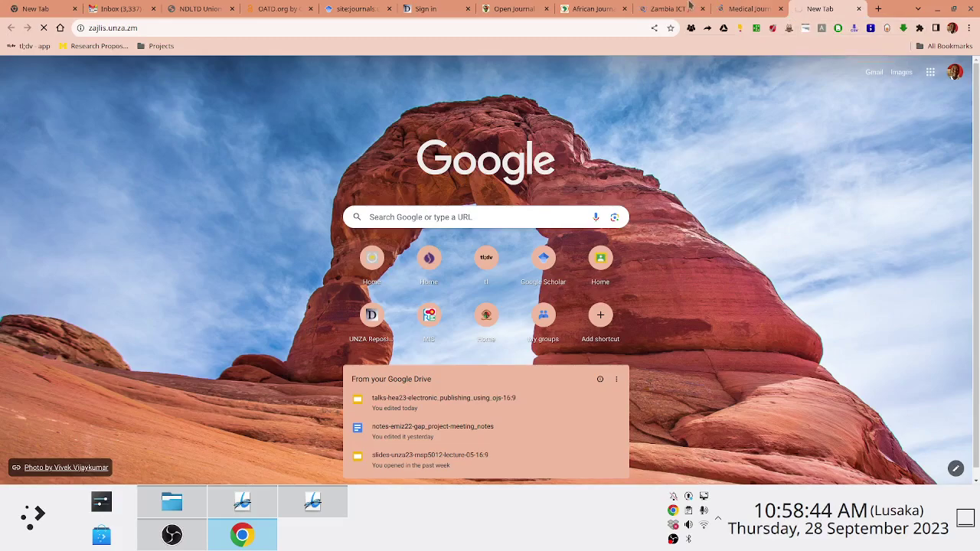
Return to the already open UNZA Repository sign-in page and go to the repository's home page
{"action": "left_click", "coordinate": [743, 6]}
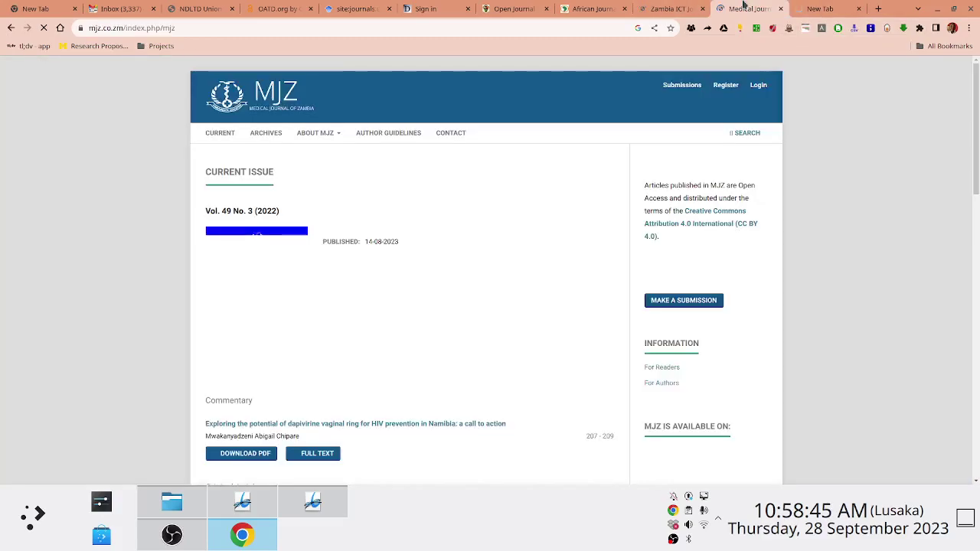
{"action": "left_click", "coordinate": [669, 8]}
{"action": "left_click", "coordinate": [426, 8]}
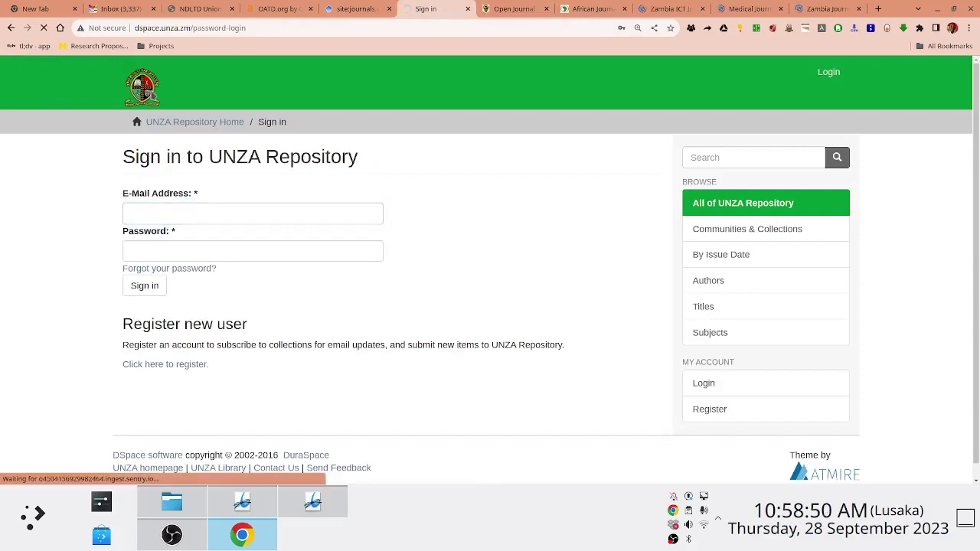
{"action": "left_click", "coordinate": [152, 92]}
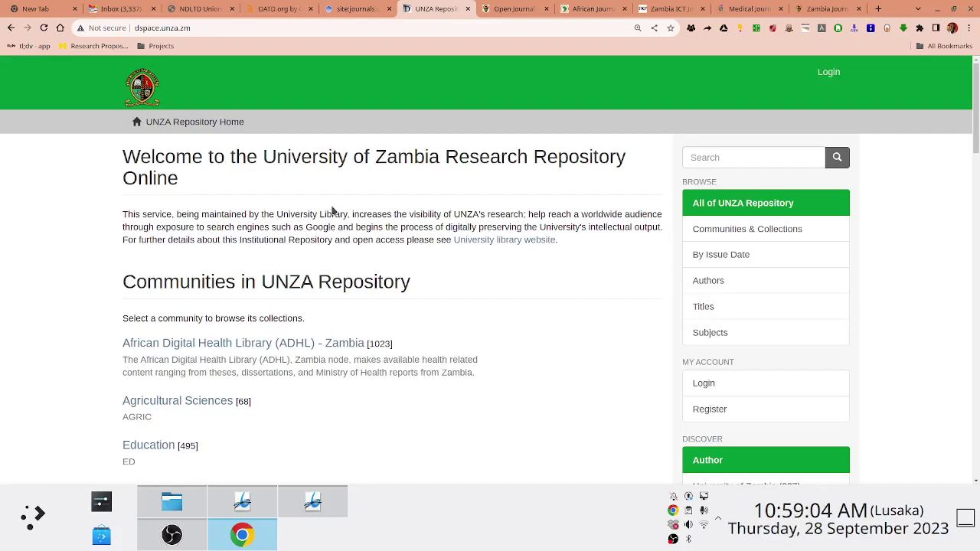
Look over the University of Zambia Journals and African Journals Online sites, and enlarge the Zambia ICT Journal page to 150%
{"action": "left_click", "coordinate": [512, 9]}
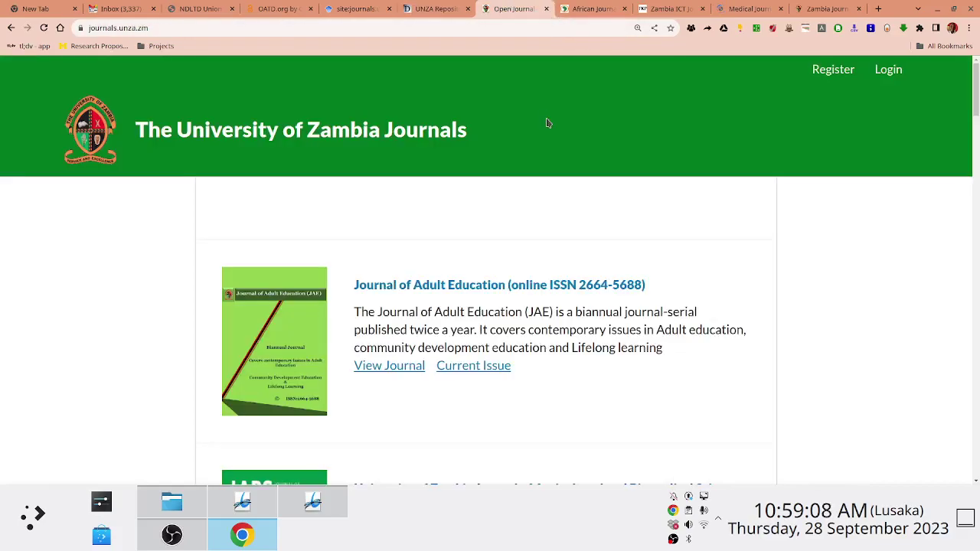
{"action": "left_click", "coordinate": [594, 8]}
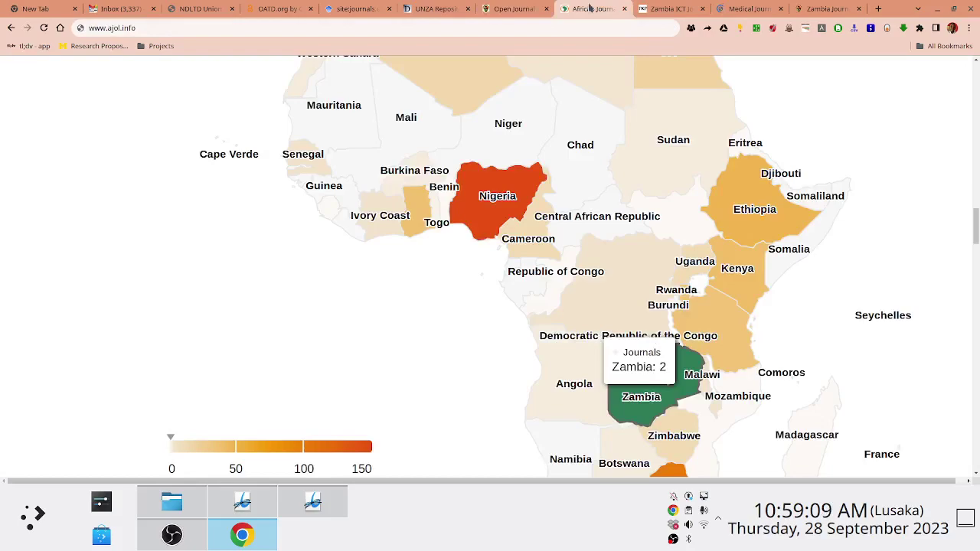
{"action": "left_click", "coordinate": [671, 9]}
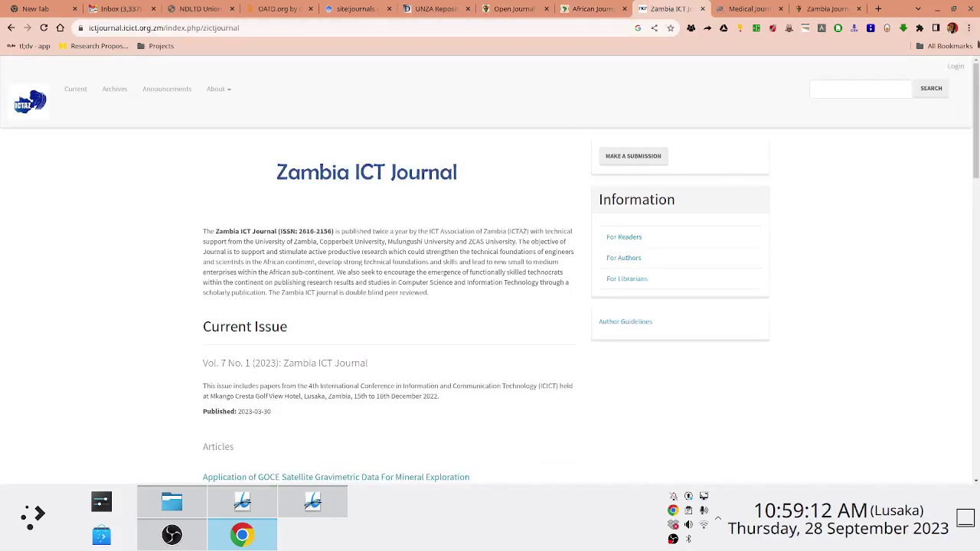
{"action": "key", "text": "ctrl+plus"}
{"action": "key", "text": "ctrl+plus"}
{"action": "key", "text": "ctrl+plus"}
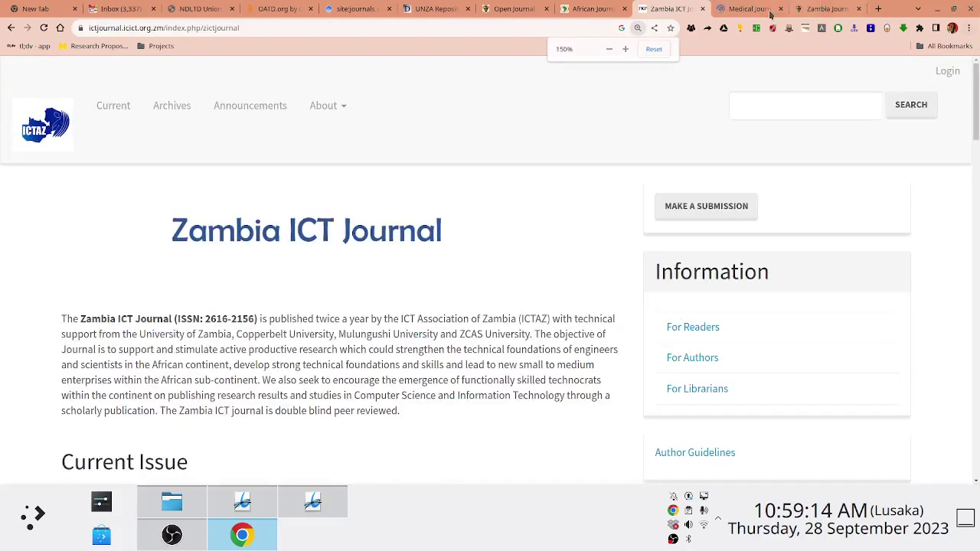
Bring up the Medical Journal of Zambia site and enlarge the page for easier reading
{"action": "left_click", "coordinate": [741, 8]}
{"action": "key", "text": "ctrl+plus"}
{"action": "key", "text": "ctrl+plus"}
{"action": "key", "text": "ctrl+plus"}
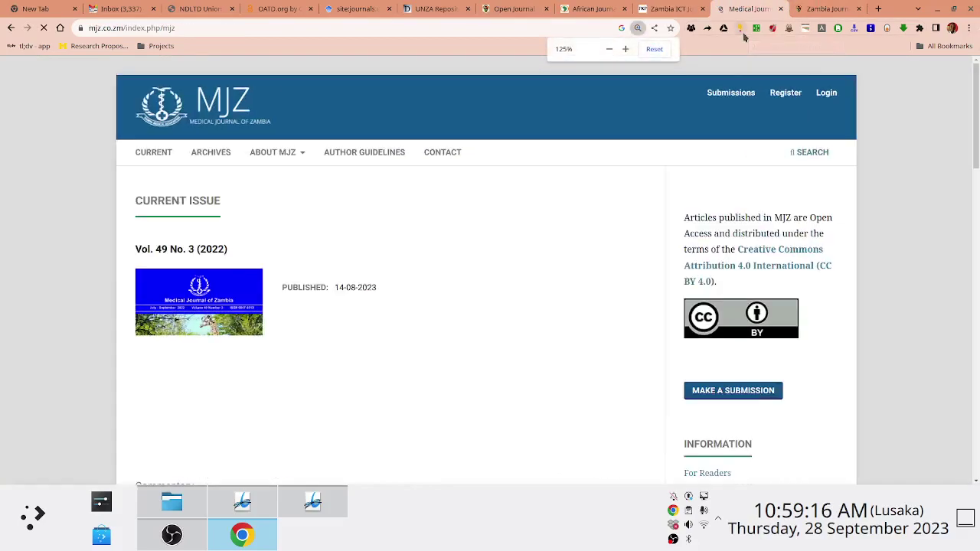
Enlarge the Zambia Journal of Library & Information Science page and examine its introduction and current issue section
{"action": "left_click", "coordinate": [825, 9]}
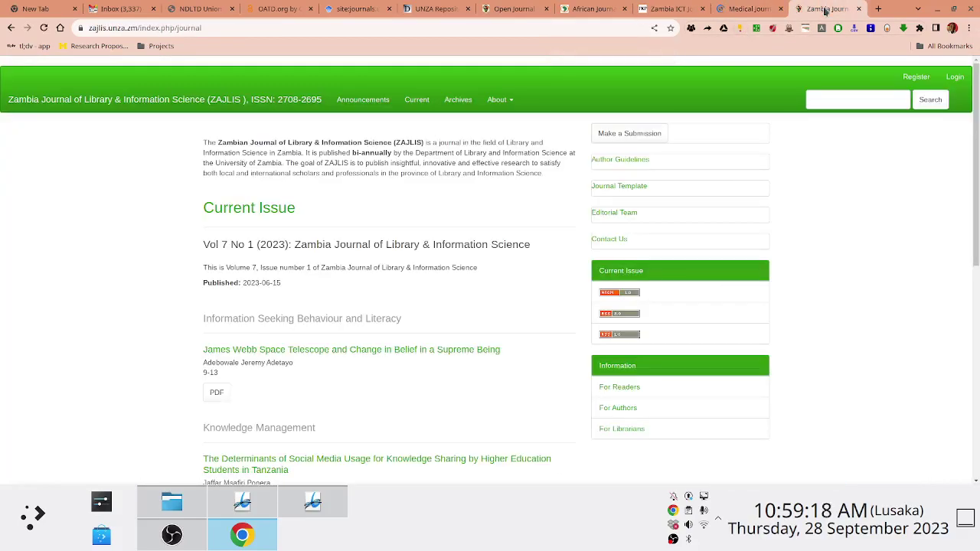
{"action": "key", "text": "ctrl+plus"}
{"action": "key", "text": "ctrl+plus"}
{"action": "key", "text": "ctrl+plus"}
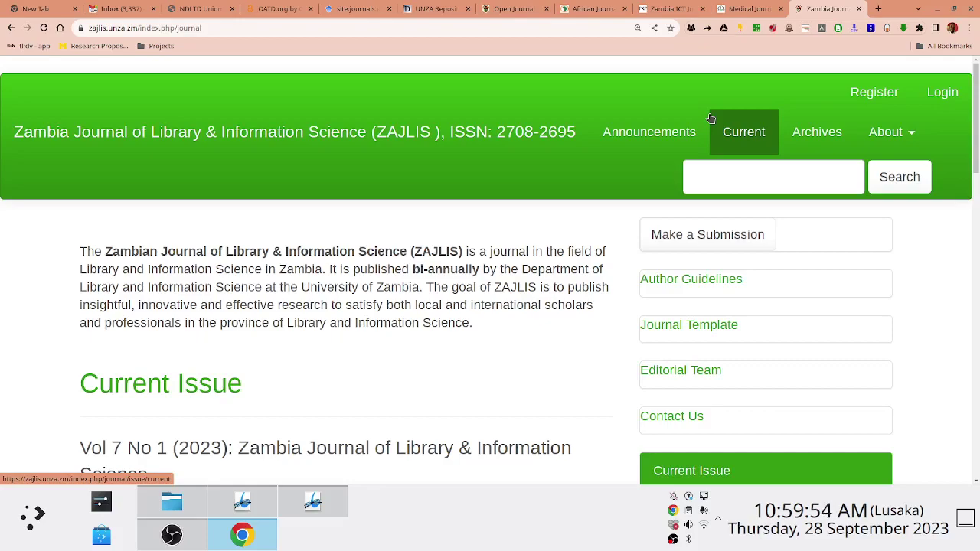
{"action": "scroll", "coordinate": [491, 268], "scroll_direction": "down", "scroll_amount": 4}
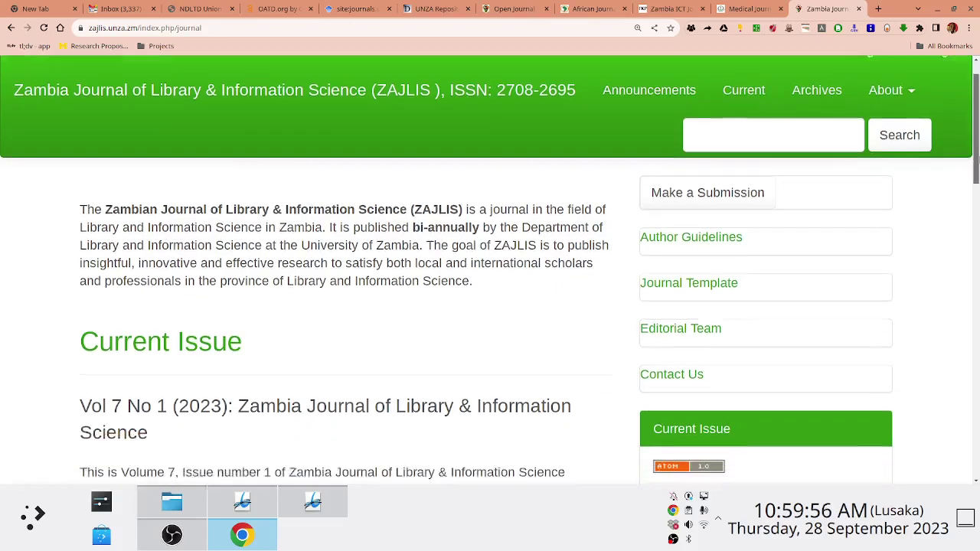
{"action": "left_click_drag", "start_coordinate": [978, 216], "coordinate": [978, 181]}
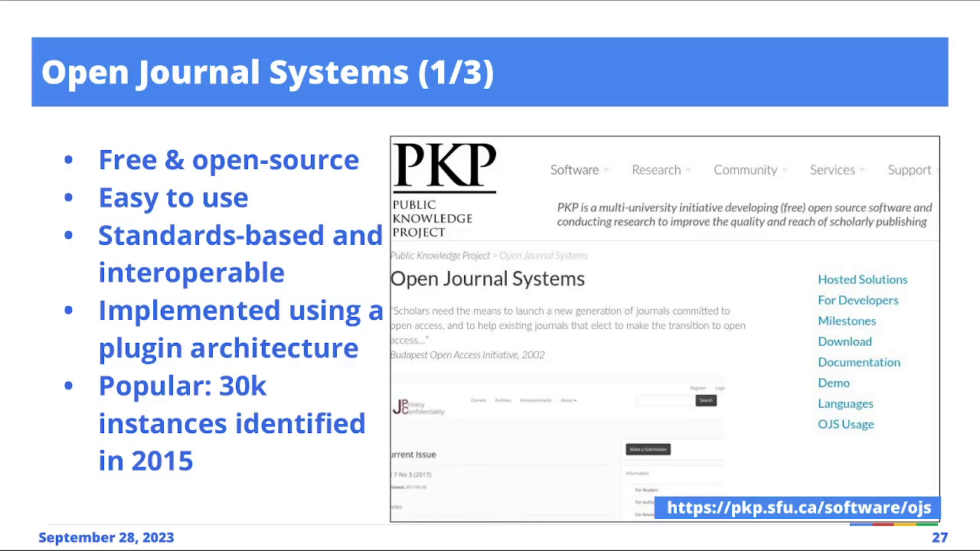
Switch from the slides back to Chrome and examine the African Journals Online home page down to its journal and article statistics
{"action": "key", "text": "alt+Tab"}
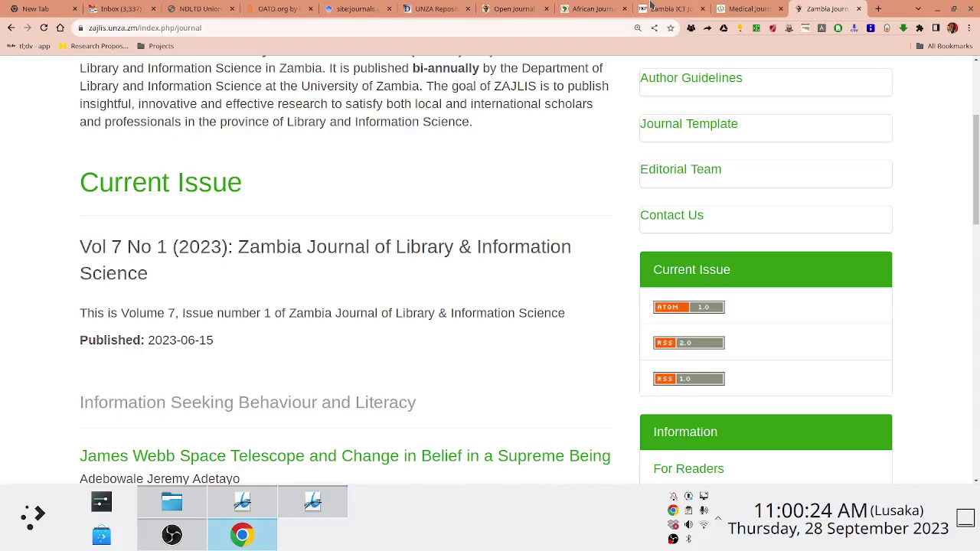
{"action": "left_click", "coordinate": [606, 10]}
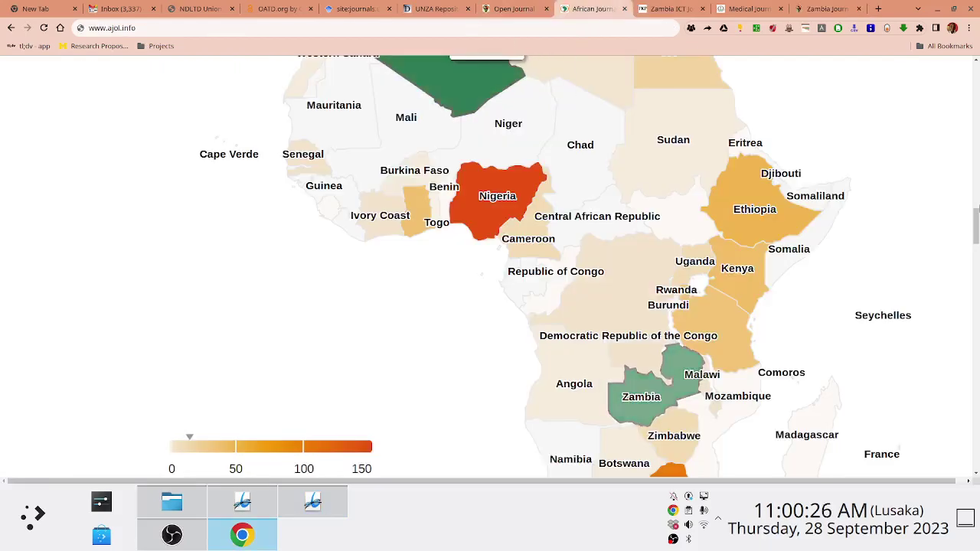
{"action": "left_click_drag", "start_coordinate": [975, 208], "coordinate": [977, 69]}
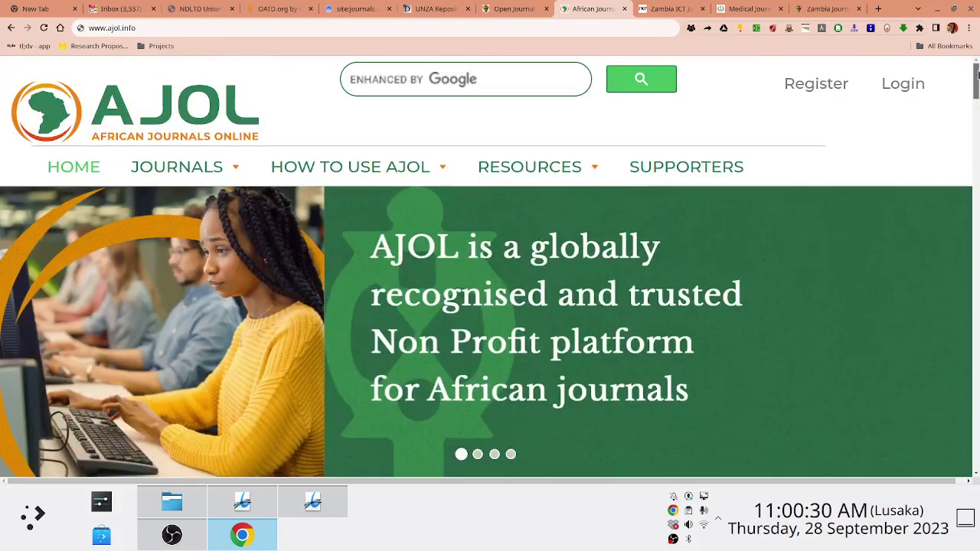
{"action": "scroll", "coordinate": [978, 113], "scroll_direction": "down", "scroll_amount": 1}
{"action": "left_click_drag", "start_coordinate": [979, 113], "coordinate": [975, 153]}
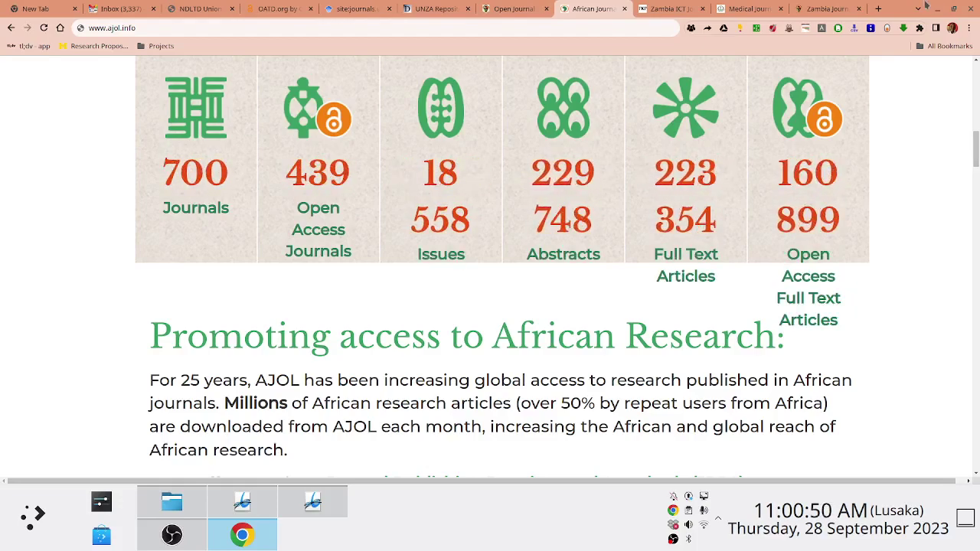
Open the UNZA Repository's OAI-PMH Identify page at dspace.unza.zm/oai/request?verb=Identify
{"action": "left_click", "coordinate": [427, 9]}
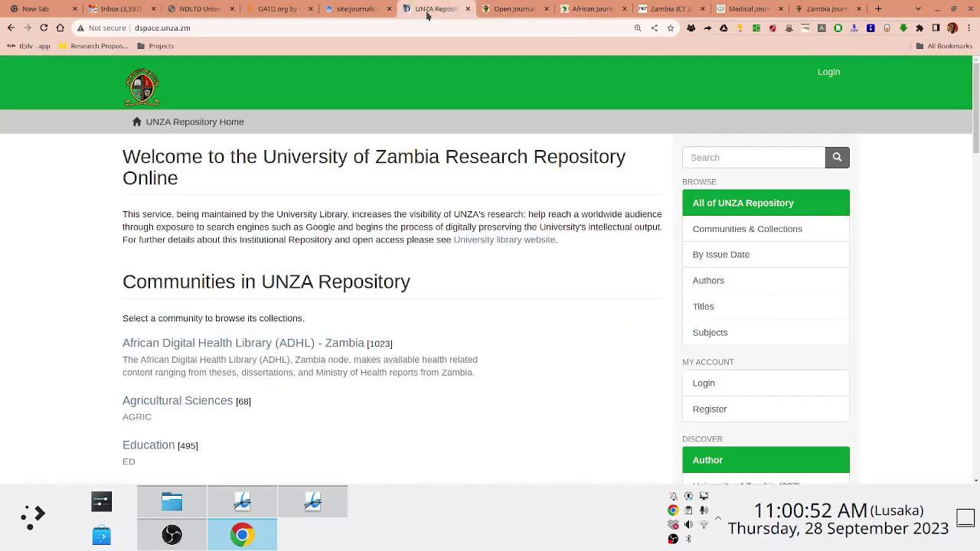
{"action": "left_click_drag", "start_coordinate": [977, 107], "coordinate": [977, 77]}
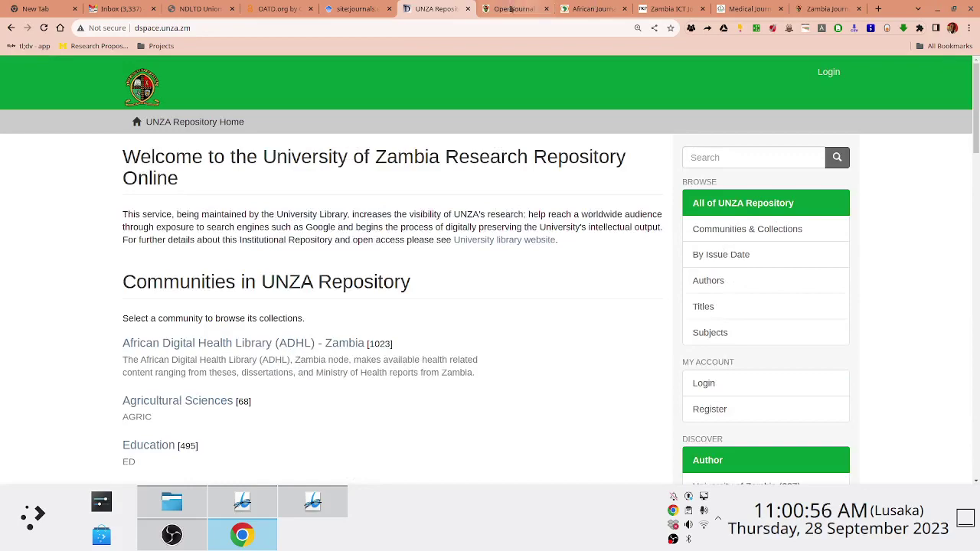
{"action": "left_click", "coordinate": [373, 27]}
{"action": "left_click", "coordinate": [374, 27]}
{"action": "type", "text": "/"}
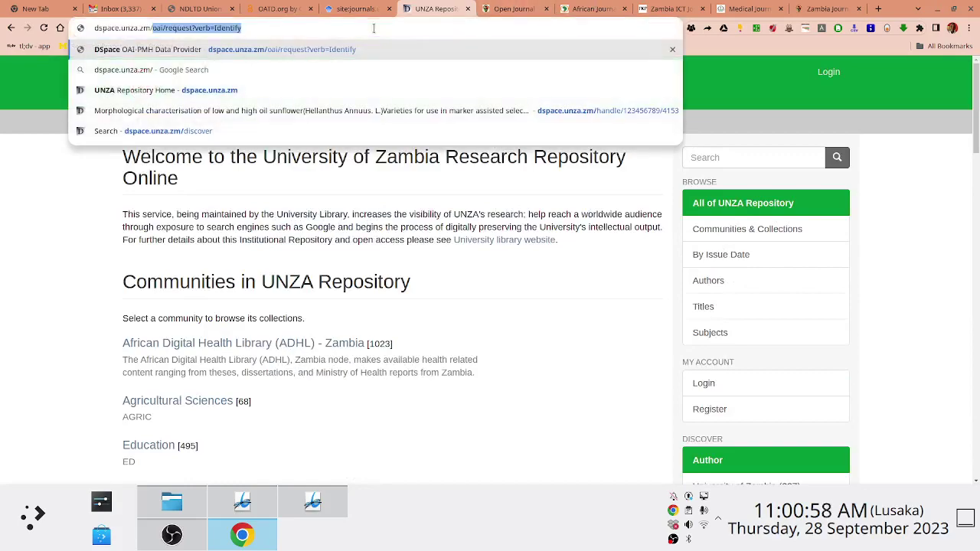
{"action": "key", "text": "Return"}
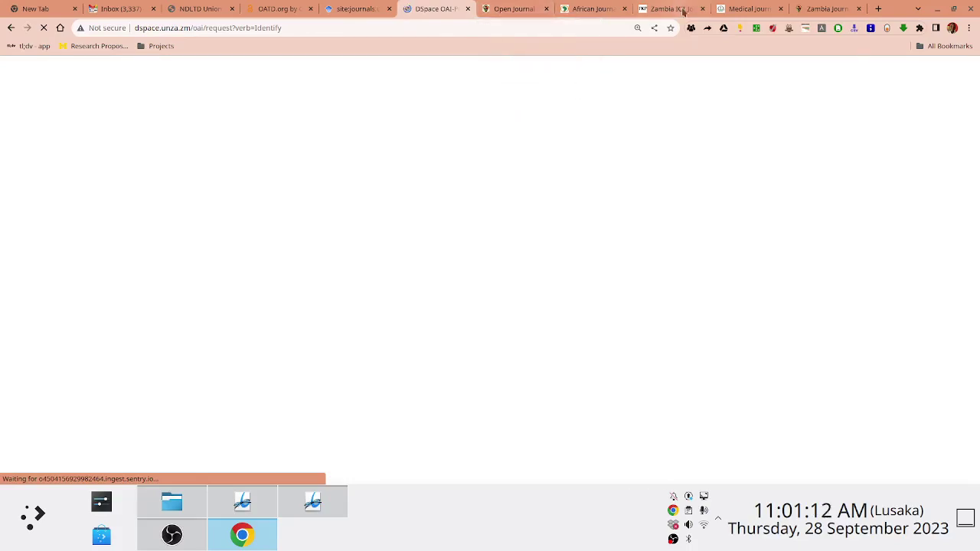
Revisit the Medical Journal of Zambia site and open the Zambia National Research Portal at netd.ac.zm/znrp/ in a new tab
{"action": "left_click", "coordinate": [746, 9]}
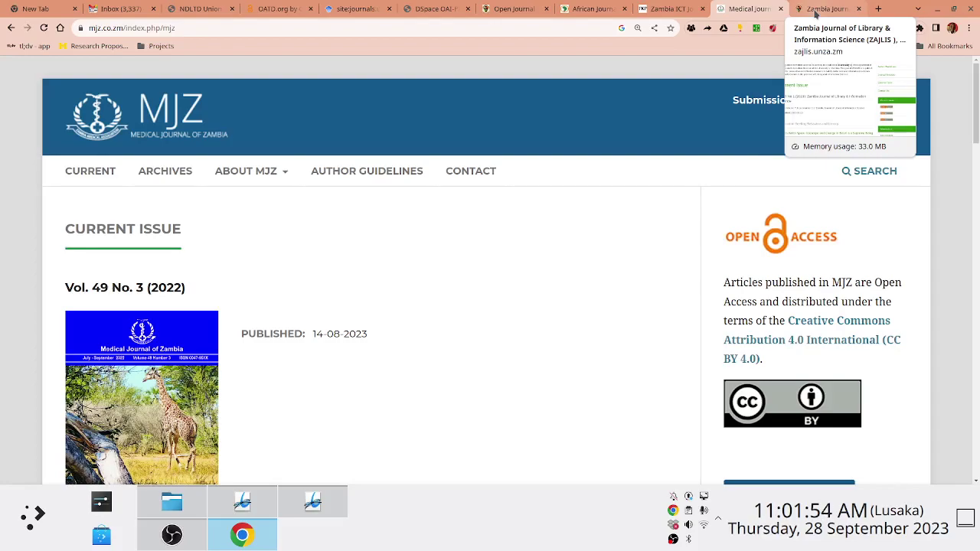
{"action": "left_click", "coordinate": [878, 8]}
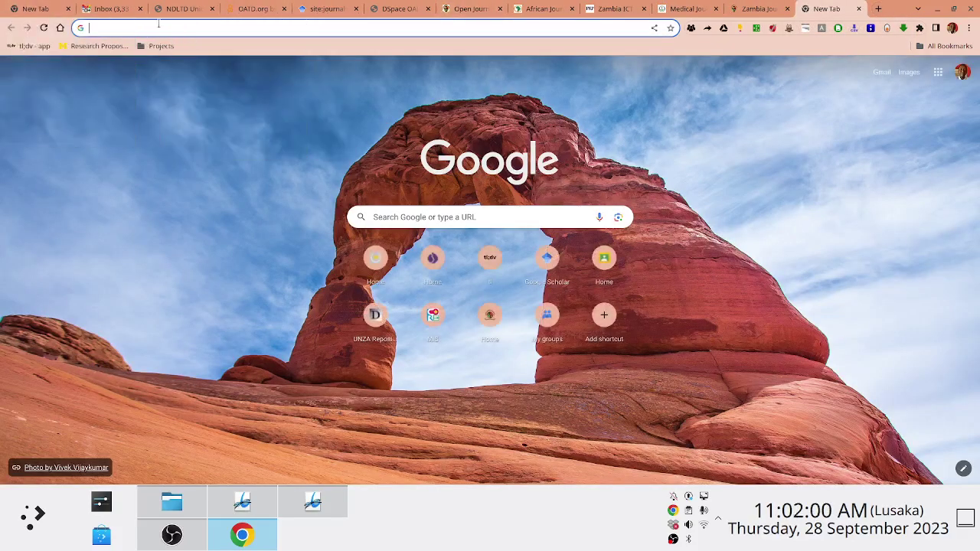
{"action": "type", "text": "netd.ac.zm/i"}
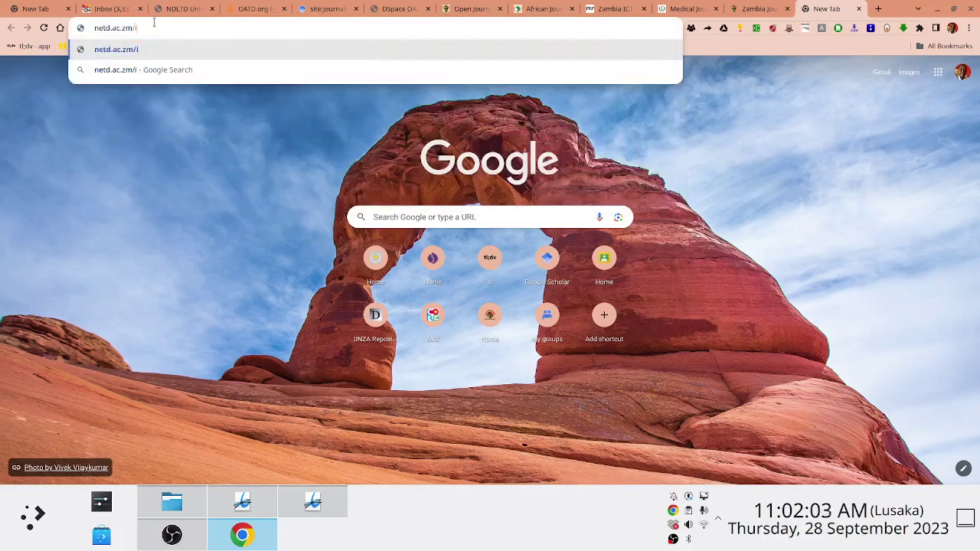
{"action": "key", "text": "BackSpace"}
{"action": "key", "text": "Down"}
{"action": "key", "text": "Down"}
{"action": "key", "text": "Down"}
{"action": "key", "text": "Return"}
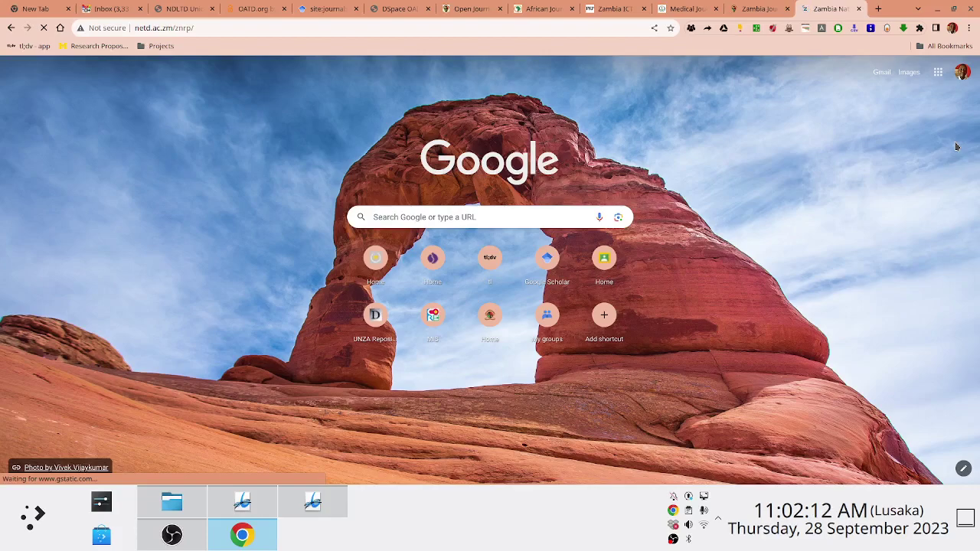
Enlarge the Zambia National Research Portal page and display it in full screen to look over its publication listing
{"action": "key", "text": "ctrl+plus"}
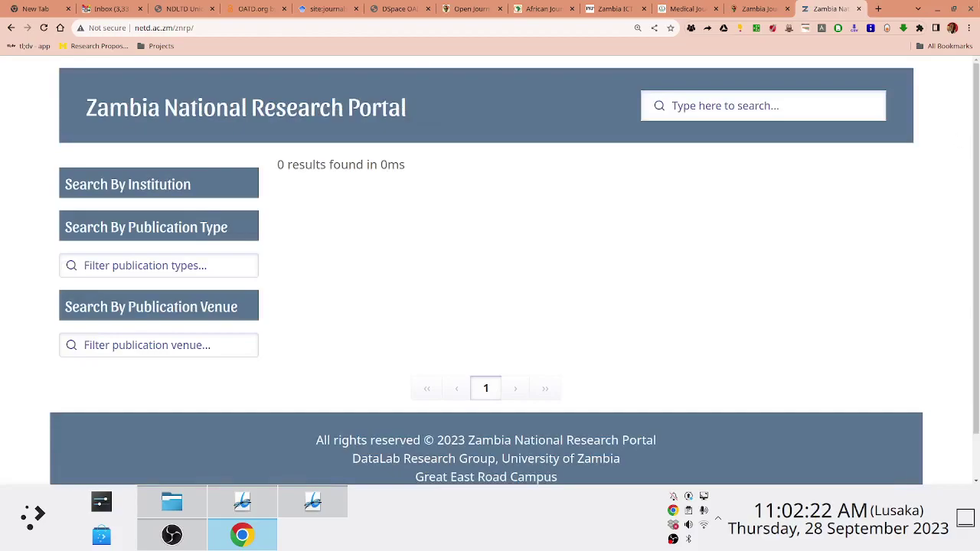
{"action": "scroll", "coordinate": [969, 96], "scroll_direction": "down", "scroll_amount": 1}
{"action": "scroll", "coordinate": [969, 96], "scroll_direction": "up", "scroll_amount": 1}
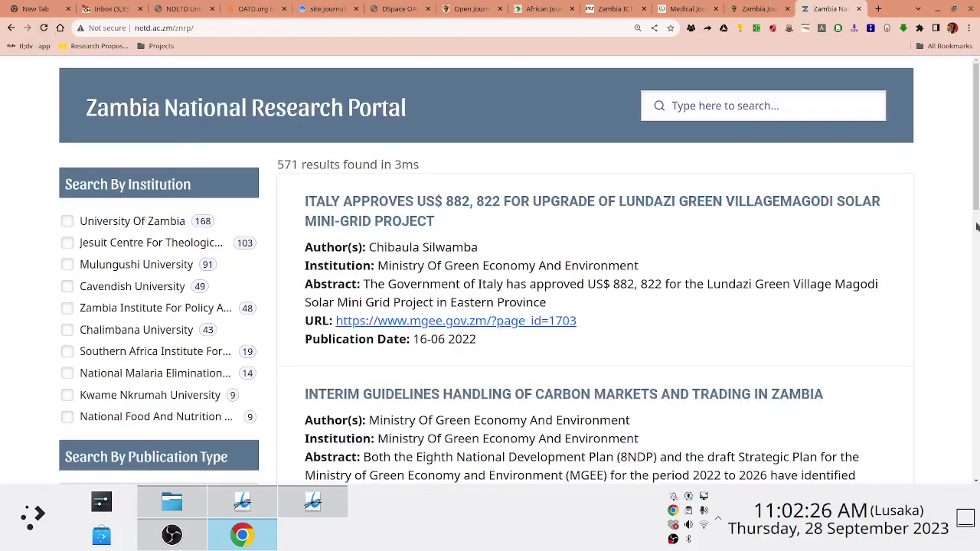
{"action": "key", "text": "F11"}
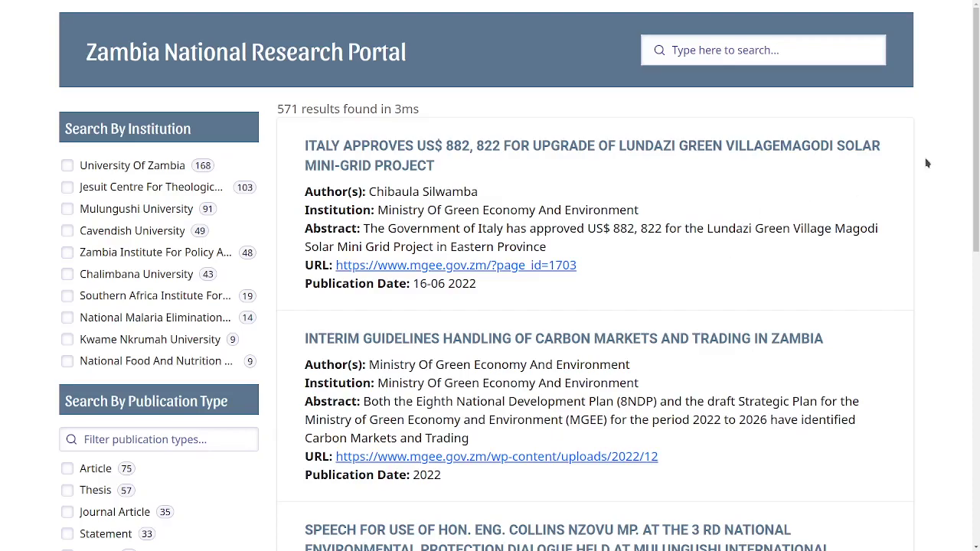
Examine the Zambia National Research Portal's search field, filters and publication listing, and return to the normal browser window
{"action": "left_click", "coordinate": [801, 52]}
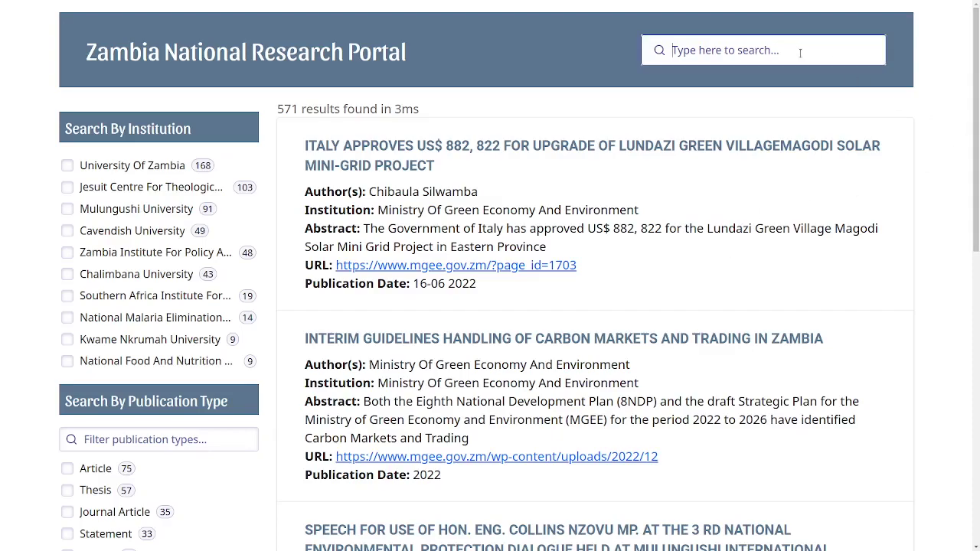
{"action": "scroll", "coordinate": [803, 59], "scroll_direction": "down", "scroll_amount": 6}
{"action": "scroll", "coordinate": [804, 59], "scroll_direction": "up", "scroll_amount": 6}
{"action": "key", "text": "alt+Tab"}
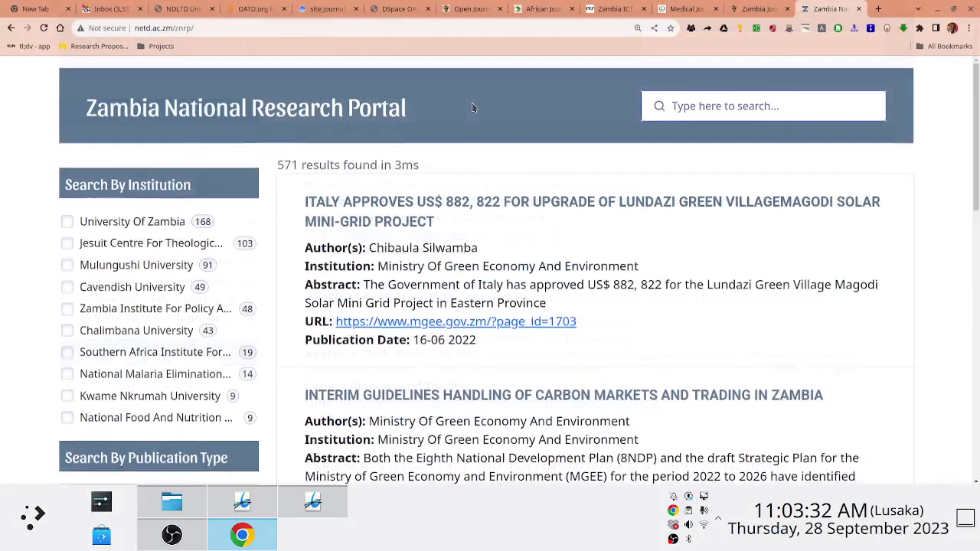
Revisit the ZAJLIS journal page, switch to the University of Zambia Journals site and log in with the saved account credentials
{"action": "left_click", "coordinate": [759, 8]}
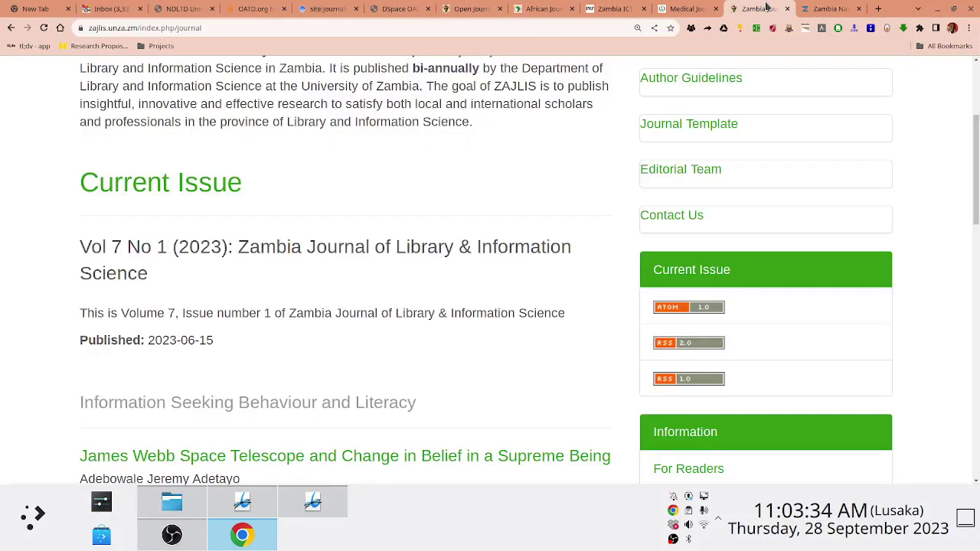
{"action": "scroll", "coordinate": [490, 268], "scroll_direction": "up", "scroll_amount": 3}
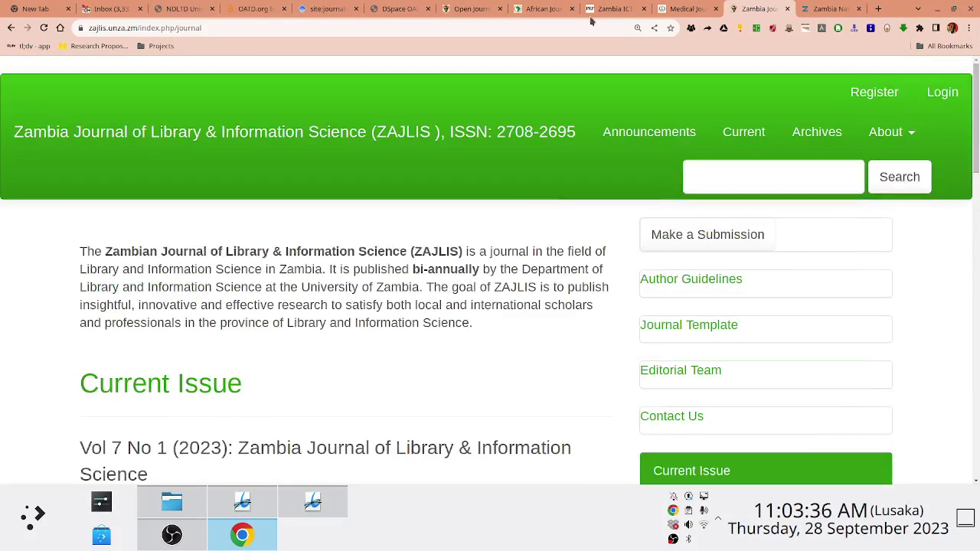
{"action": "left_click", "coordinate": [469, 9]}
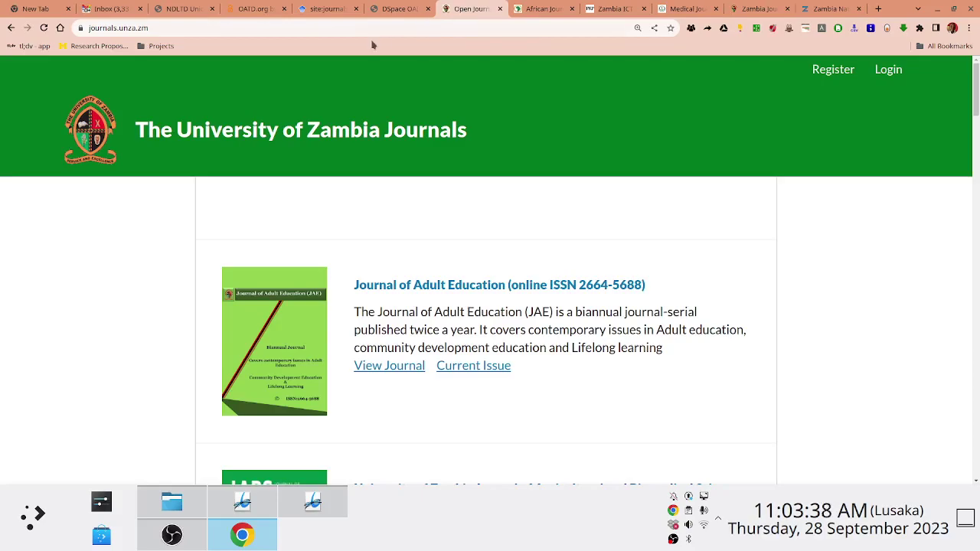
{"action": "left_click", "coordinate": [890, 70]}
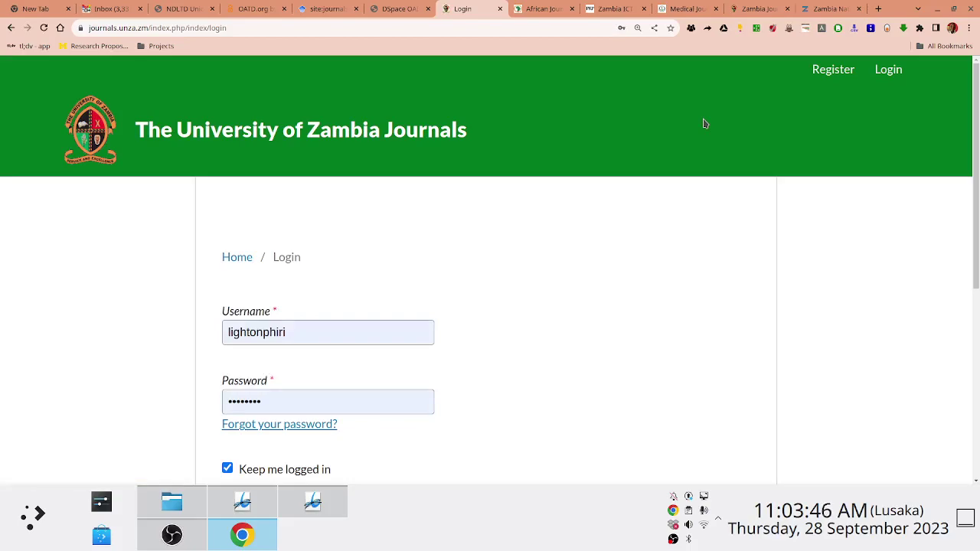
{"action": "scroll", "coordinate": [957, 145], "scroll_direction": "down", "scroll_amount": 2}
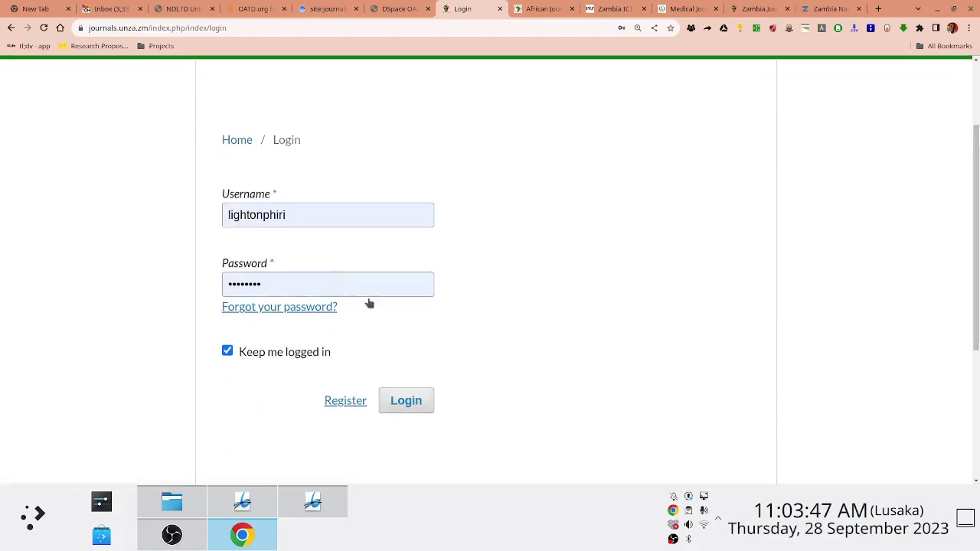
{"action": "left_click", "coordinate": [402, 399]}
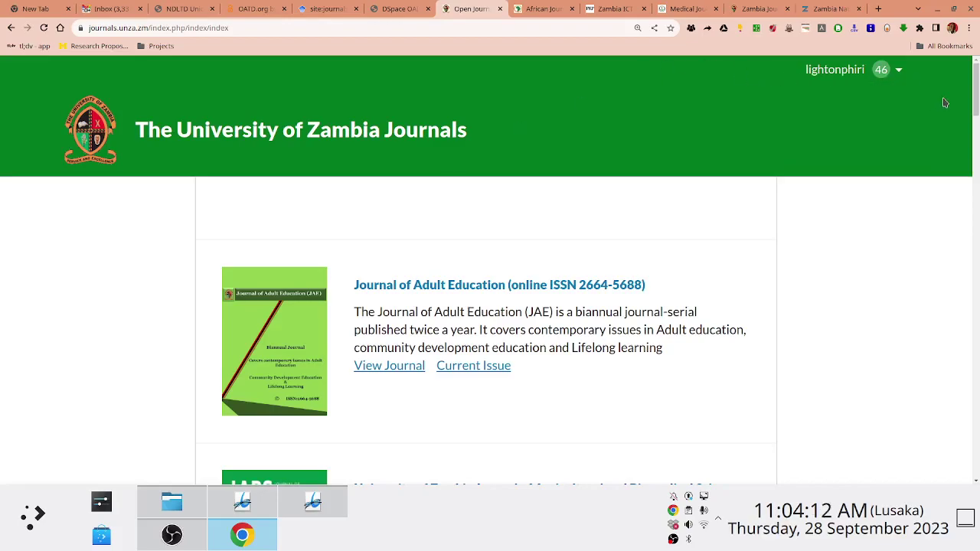
Open the Journal of Law and Social Sciences from the University of Zambia Journals list in a new tab
{"action": "mouse_move", "coordinate": [899, 75]}
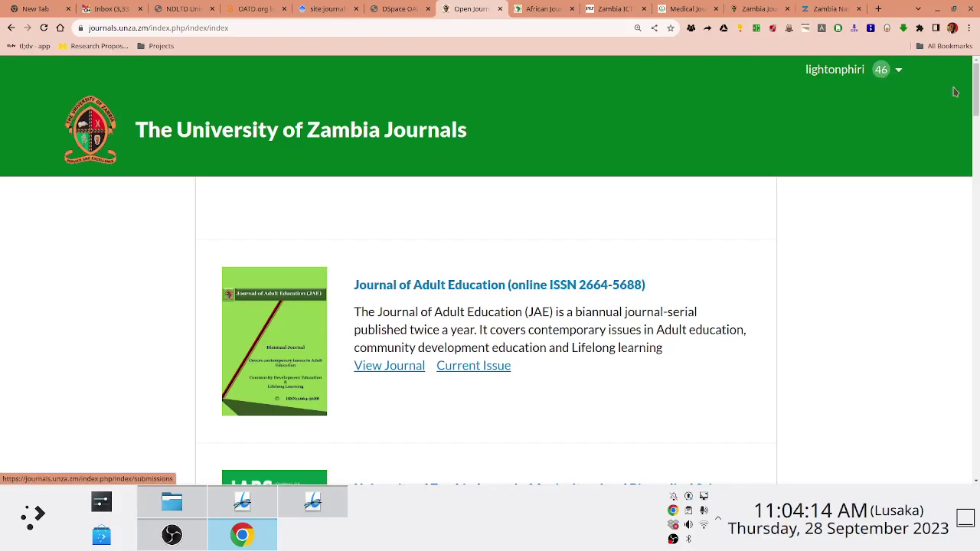
{"action": "mouse_move", "coordinate": [871, 97]}
{"action": "left_click_drag", "start_coordinate": [978, 96], "coordinate": [508, 258]}
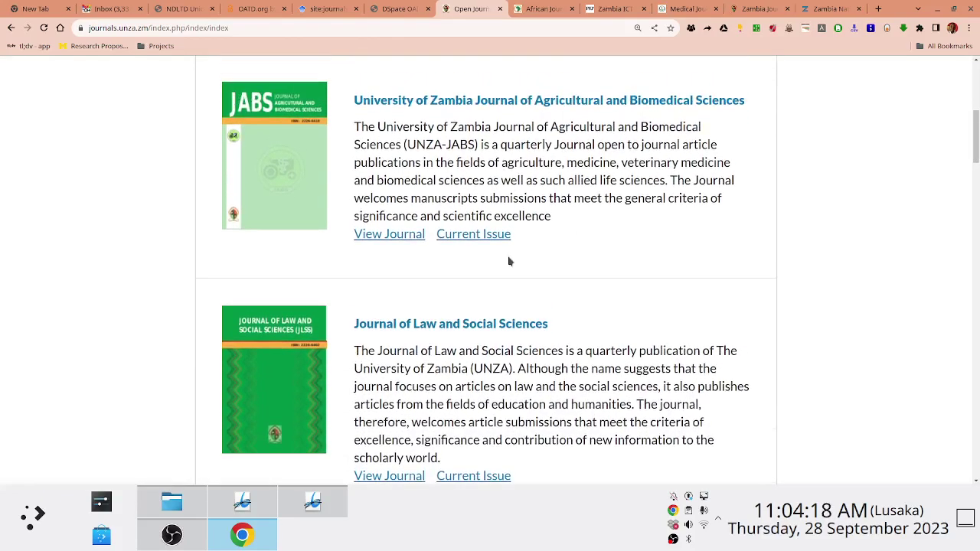
{"action": "right_click", "coordinate": [461, 328]}
{"action": "left_click", "coordinate": [467, 332]}
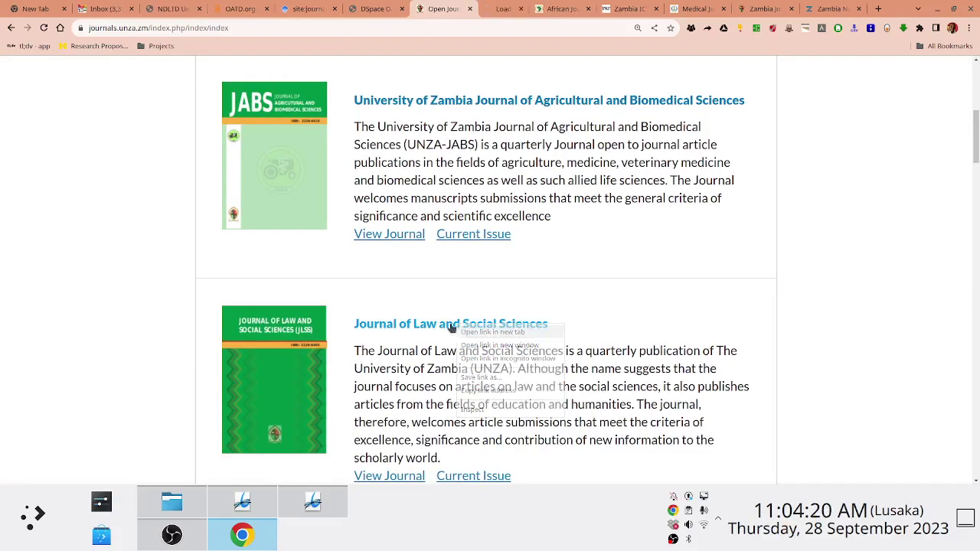
{"action": "left_click", "coordinate": [502, 10]}
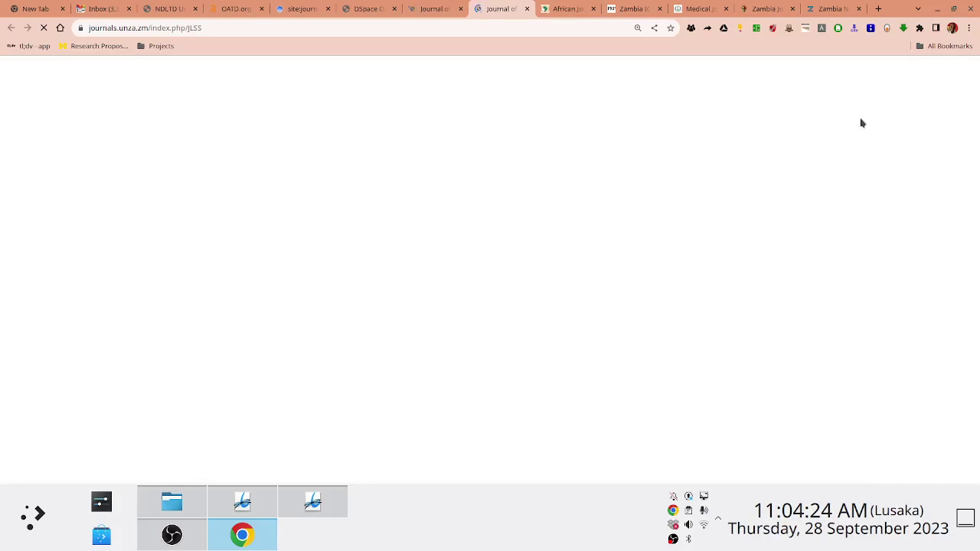
Open the current-issue article "A Socio-Semantic Etymological Analysis of Selected Nicknames" and look over its authors, DOI and keywords
{"action": "key", "text": "ctrl+plus"}
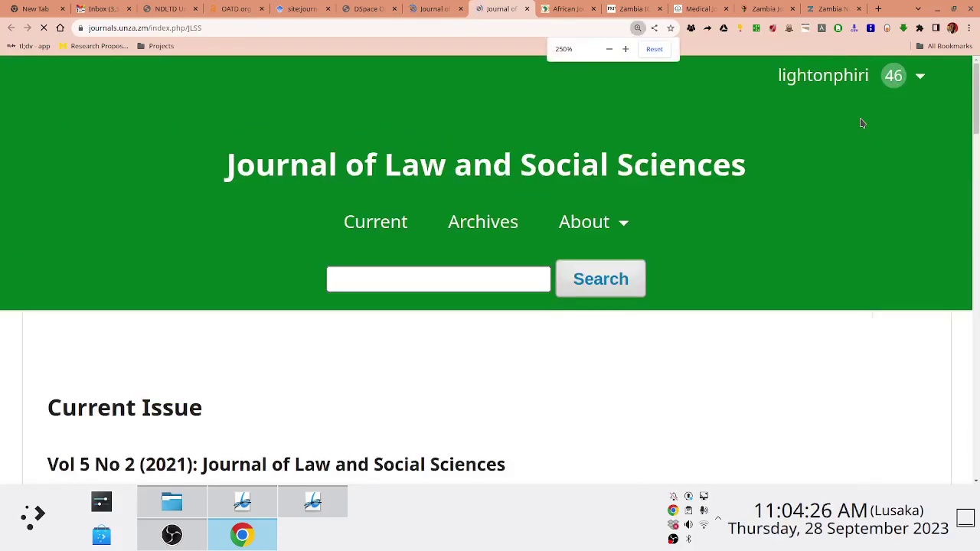
{"action": "scroll", "coordinate": [862, 123], "scroll_direction": "down", "scroll_amount": 6}
{"action": "scroll", "coordinate": [862, 123], "scroll_direction": "up", "scroll_amount": 3}
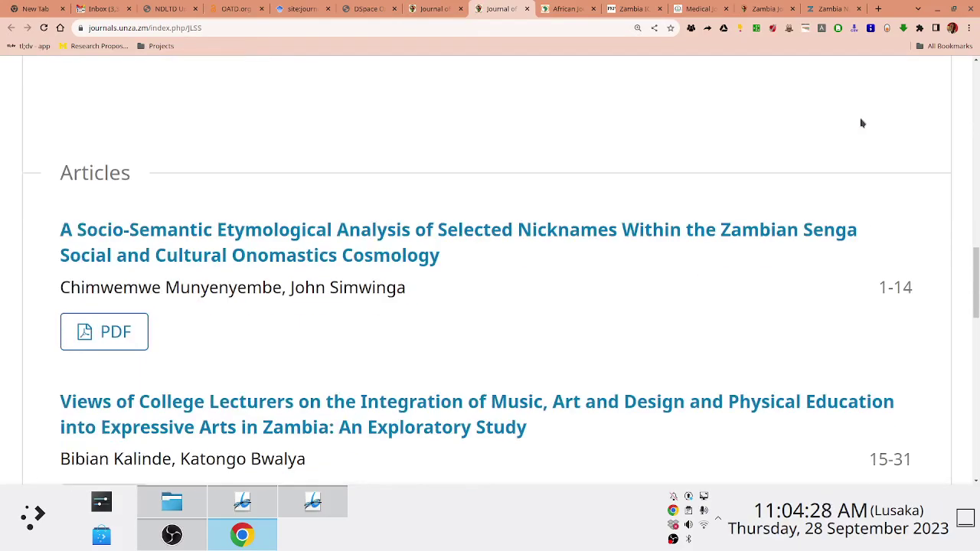
{"action": "left_click", "coordinate": [256, 233]}
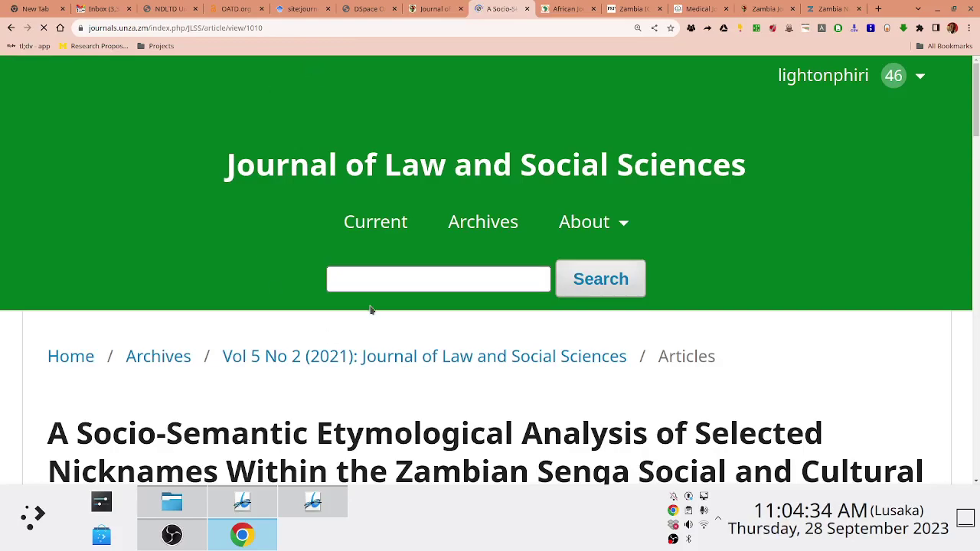
{"action": "scroll", "coordinate": [977, 113], "scroll_direction": "down", "scroll_amount": 6}
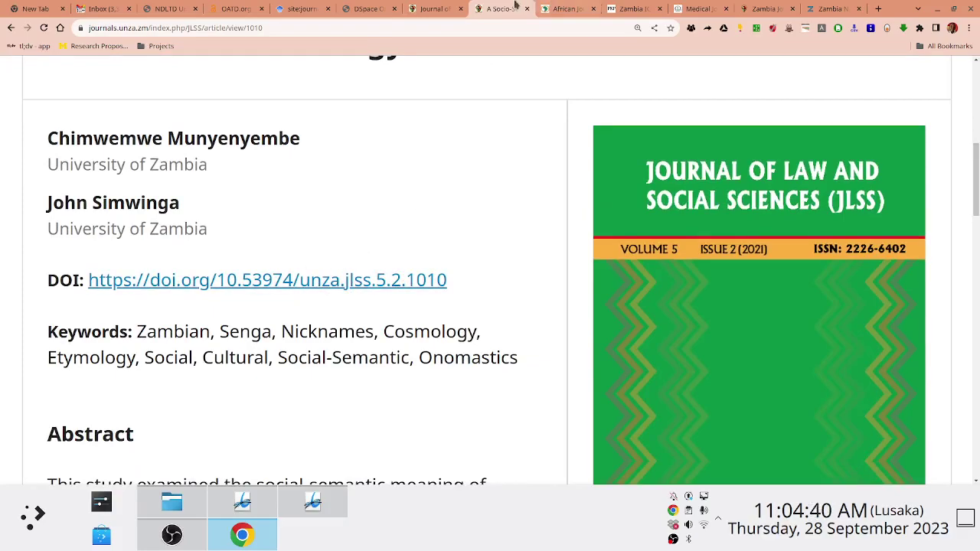
Open the Journal of Law and Social Sciences dashboard, reduce the page zoom to 150% and open the Journal settings
{"action": "left_click", "coordinate": [431, 8]}
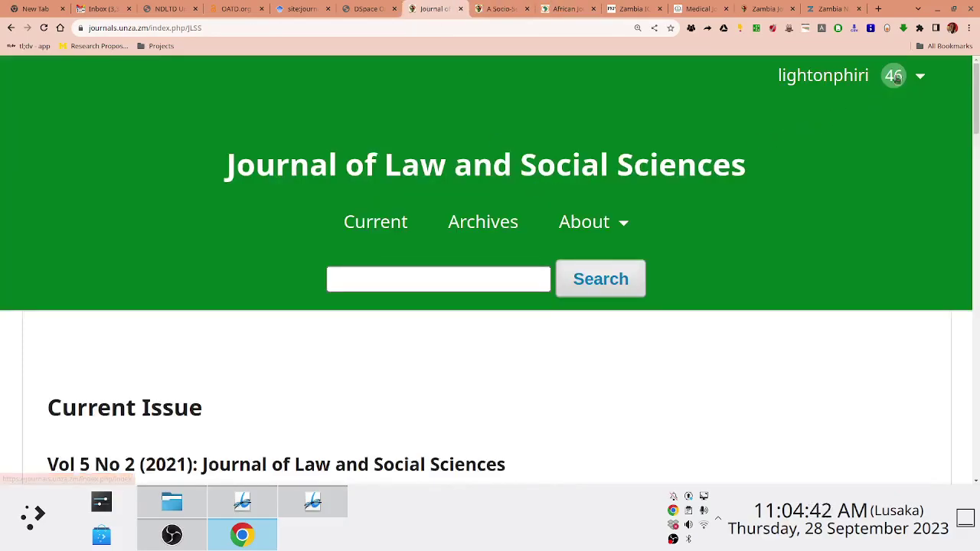
{"action": "mouse_move", "coordinate": [865, 77]}
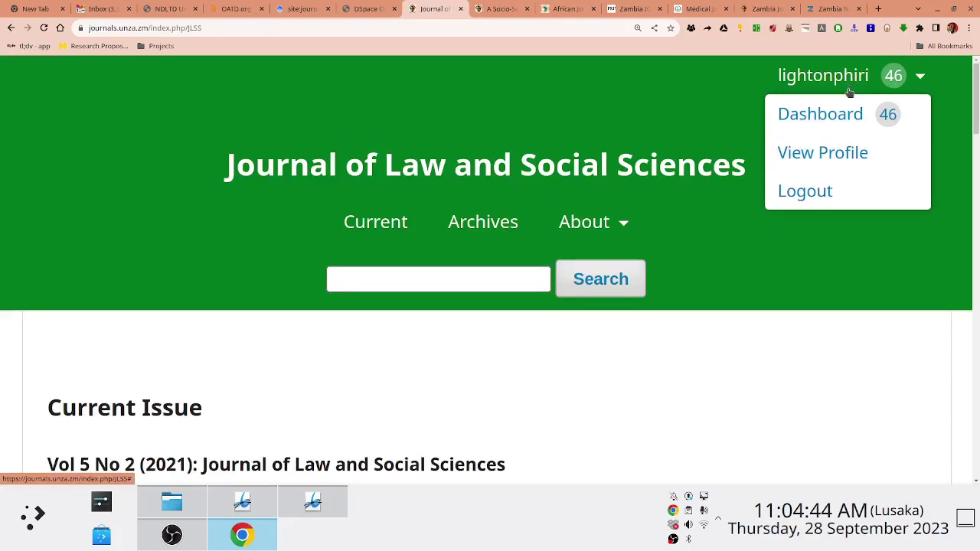
{"action": "left_click", "coordinate": [786, 113]}
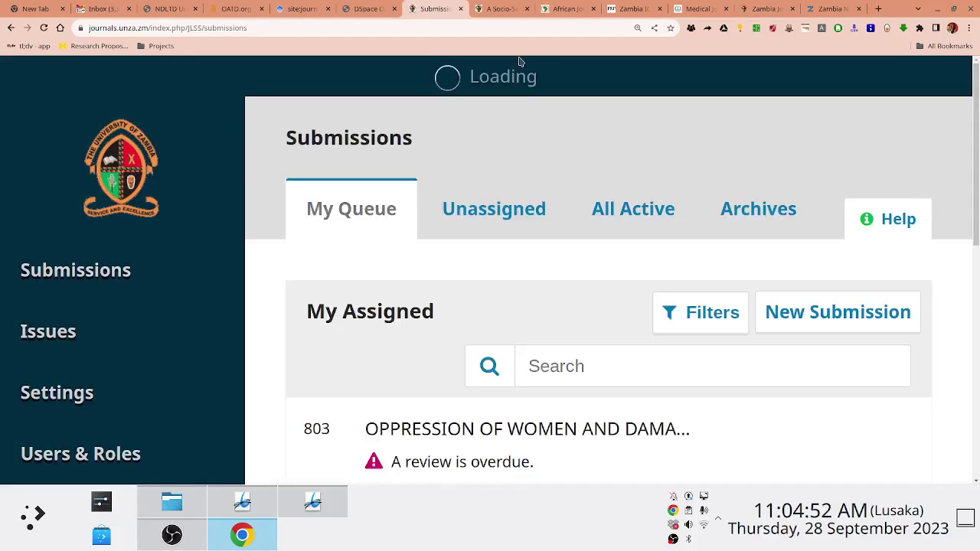
{"action": "key", "text": "ctrl+minus"}
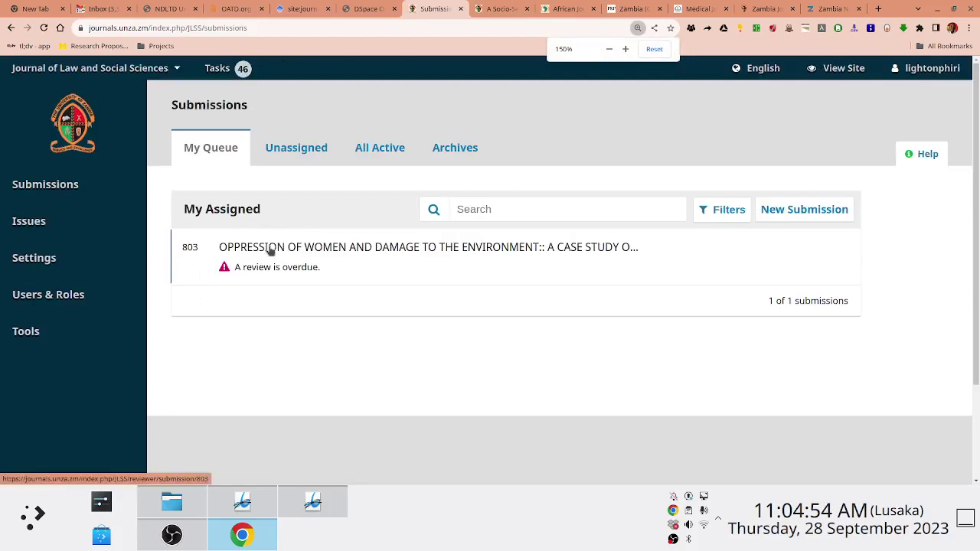
{"action": "mouse_move", "coordinate": [83, 257]}
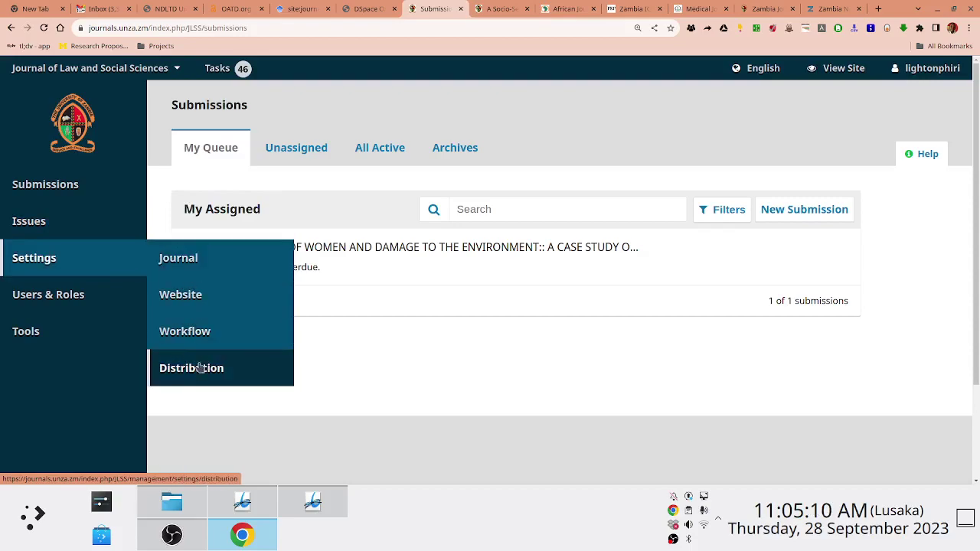
{"action": "left_click", "coordinate": [180, 258]}
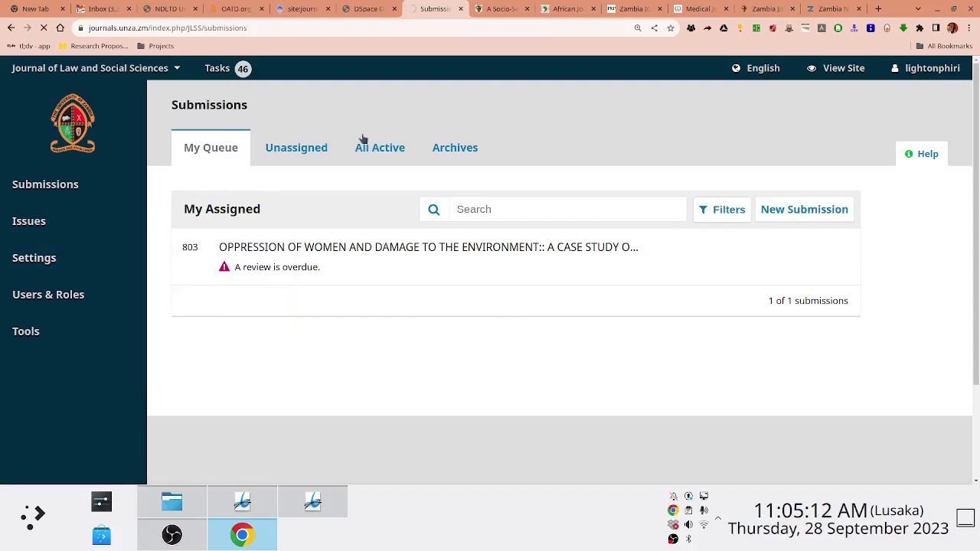
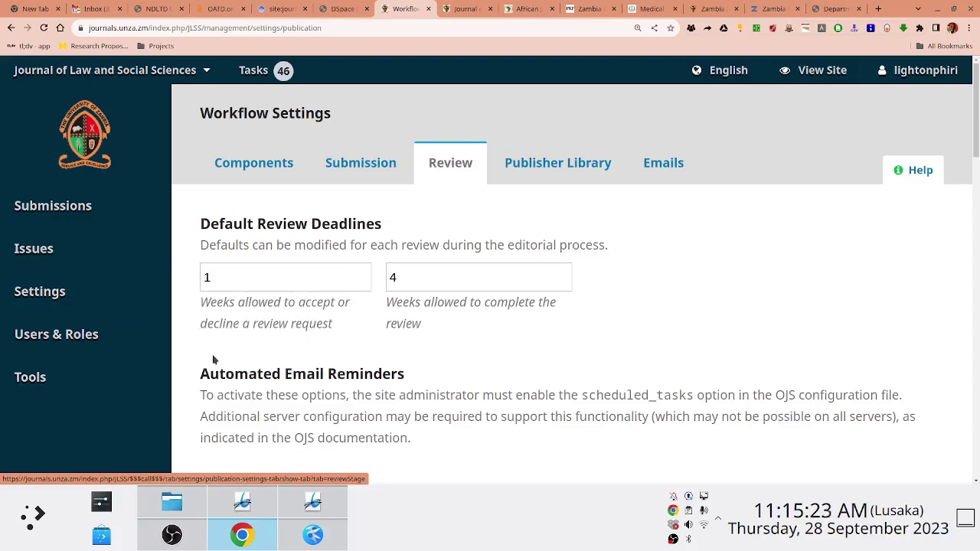
Open a preview of the JLSS Reviewer Form from the Review Forms list in the Workflow review settings
{"action": "scroll", "coordinate": [516, 380], "scroll_direction": "down", "scroll_amount": 3}
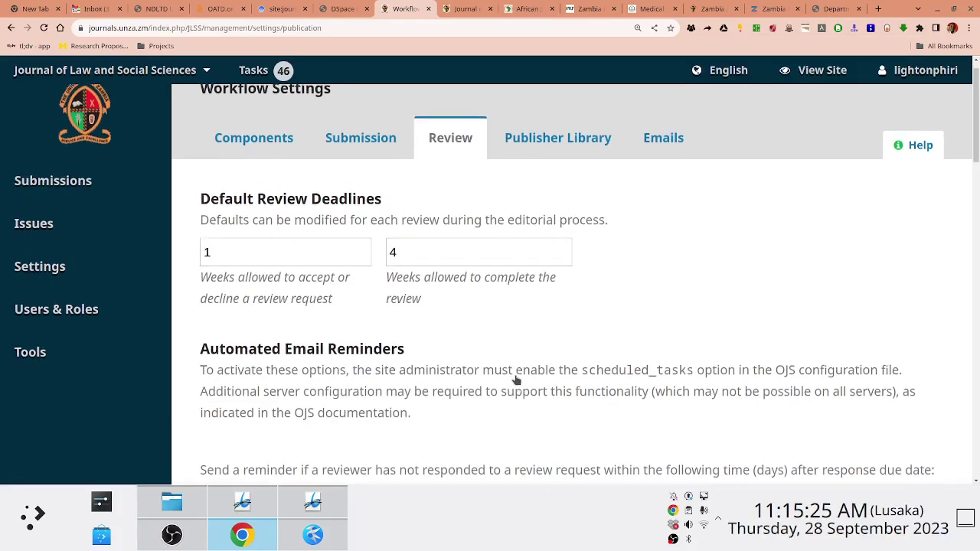
{"action": "scroll", "coordinate": [517, 381], "scroll_direction": "down", "scroll_amount": 5}
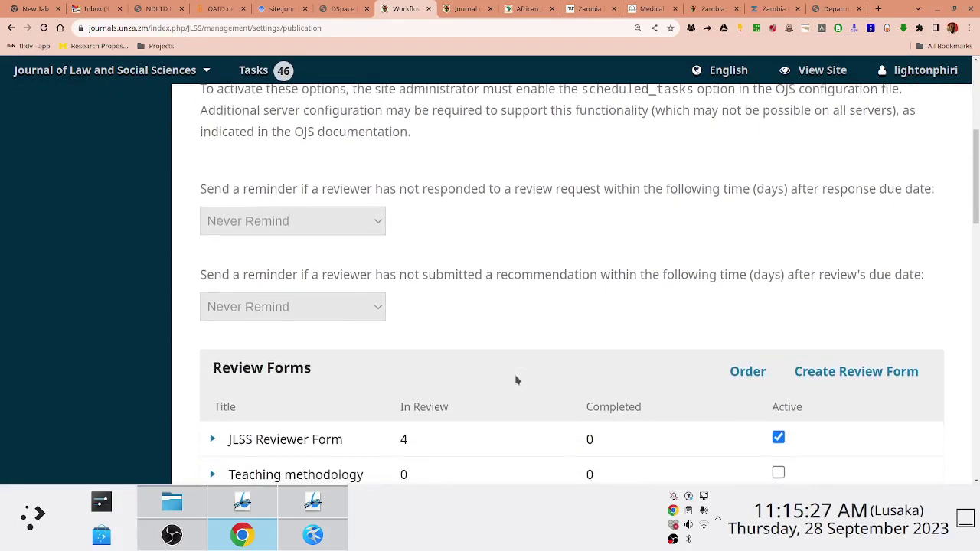
{"action": "scroll", "coordinate": [517, 380], "scroll_direction": "down", "scroll_amount": 1}
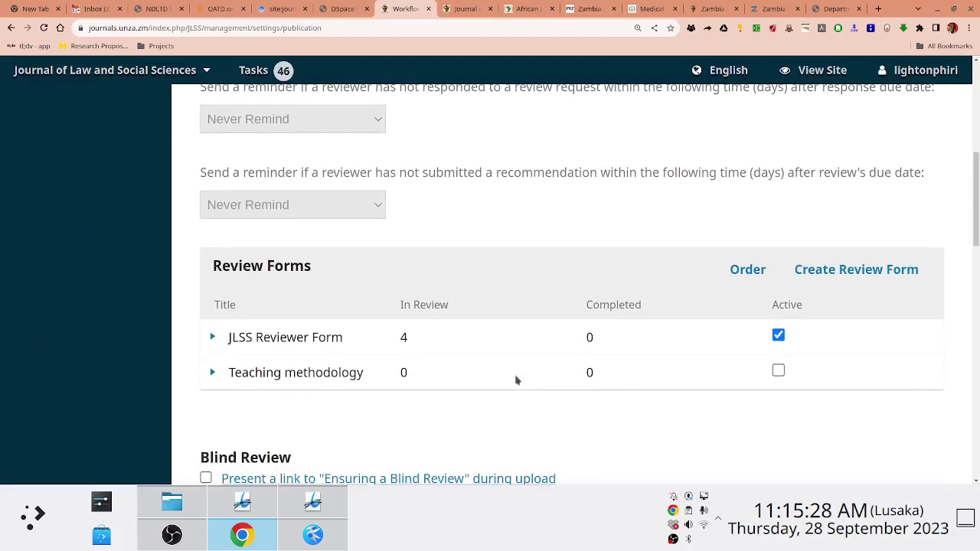
{"action": "left_click", "coordinate": [217, 339]}
{"action": "left_click", "coordinate": [310, 367]}
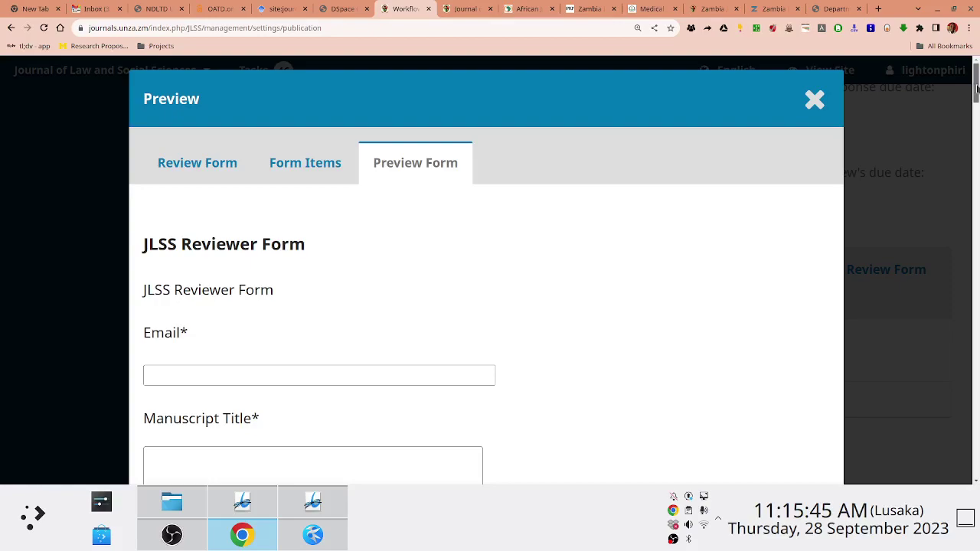
Read through the JLSS Reviewer Form's rating, recommendation and yes/no questions and close the preview
{"action": "scroll", "coordinate": [977, 89], "scroll_direction": "down", "scroll_amount": 2}
{"action": "left_click_drag", "start_coordinate": [978, 89], "coordinate": [978, 129]}
{"action": "scroll", "coordinate": [616, 96], "scroll_direction": "down", "scroll_amount": 3}
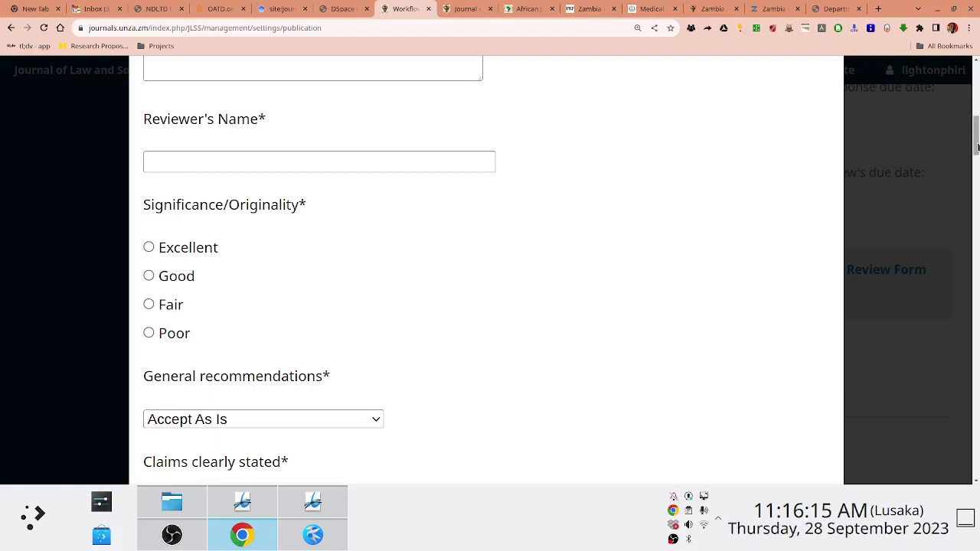
{"action": "left_click_drag", "start_coordinate": [978, 147], "coordinate": [978, 198]}
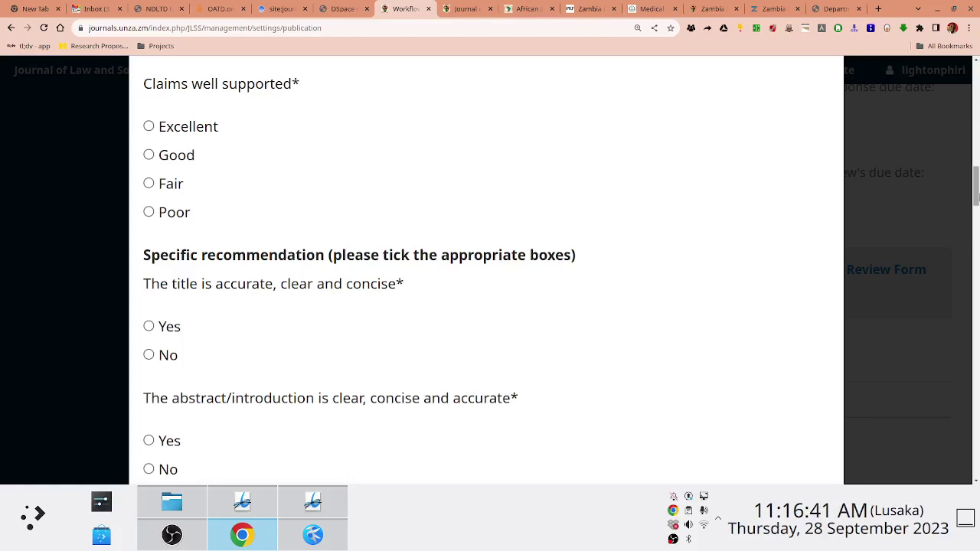
{"action": "key", "text": "Escape"}
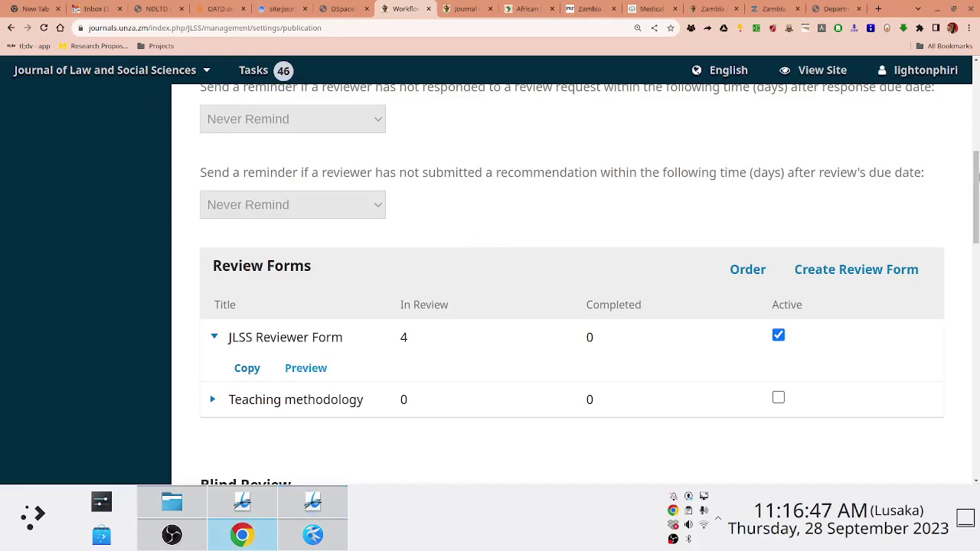
Examine the Blind Review, Competing Interests, Reviewer Competing Interest statement and Review Guidelines settings
{"action": "scroll", "coordinate": [971, 215], "scroll_direction": "down", "scroll_amount": 5}
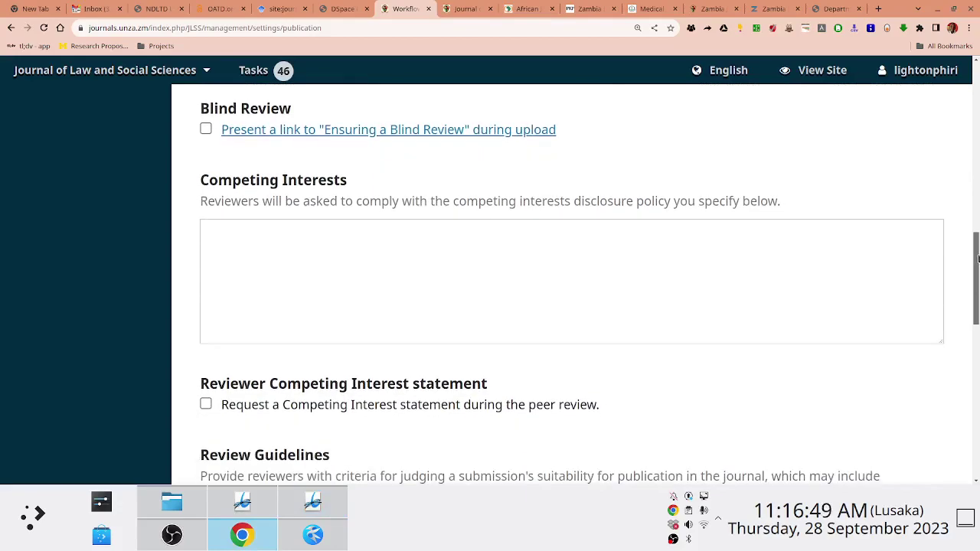
{"action": "scroll", "coordinate": [975, 254], "scroll_direction": "up", "scroll_amount": 1}
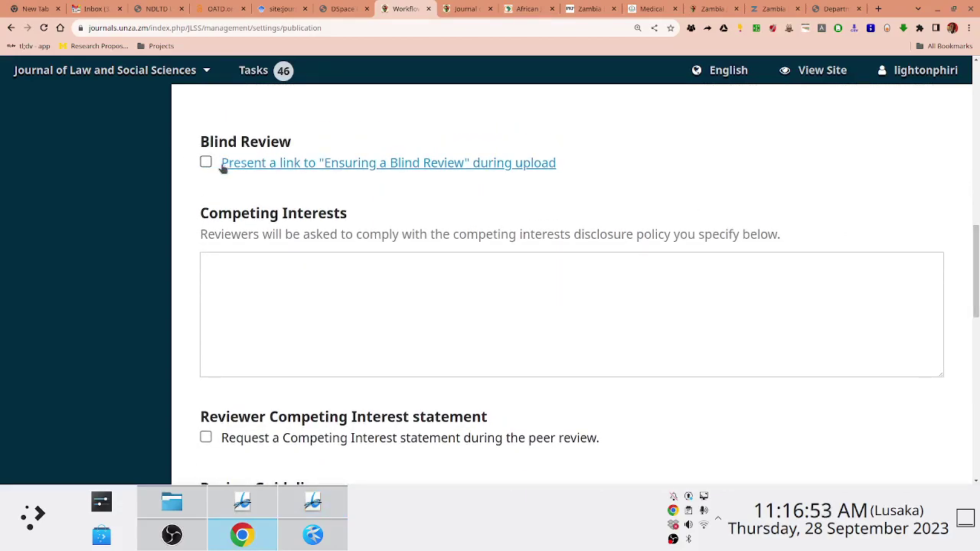
{"action": "left_click_drag", "start_coordinate": [975, 279], "coordinate": [978, 314]}
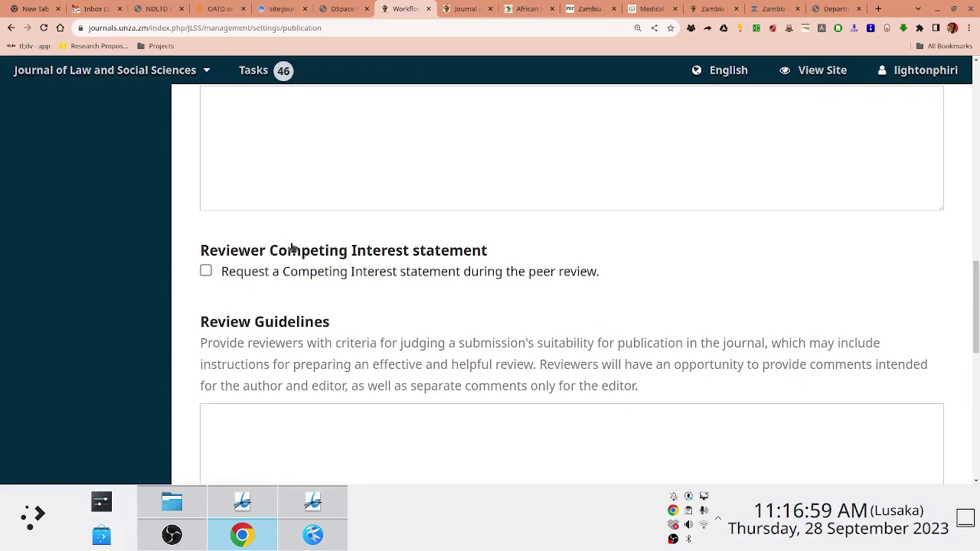
{"action": "left_click_drag", "start_coordinate": [976, 316], "coordinate": [977, 324]}
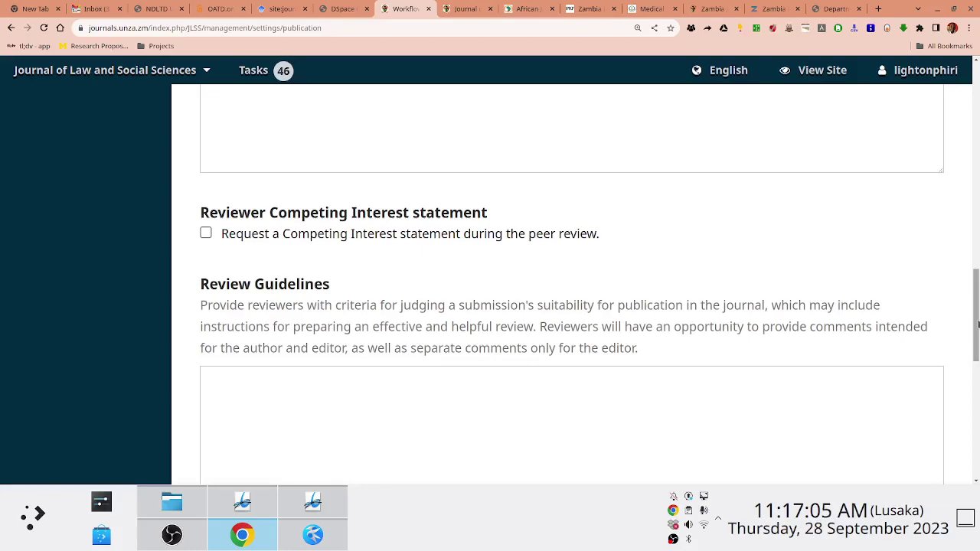
{"action": "scroll", "coordinate": [977, 324], "scroll_direction": "down", "scroll_amount": 1}
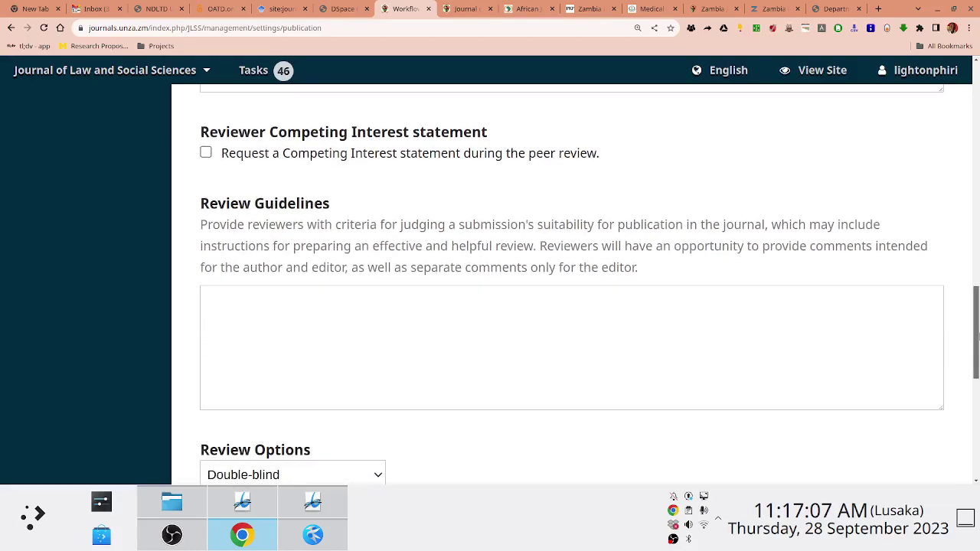
Examine the Review Options choices and the Reviewer Access settings, leaving the review type on Double-blind
{"action": "scroll", "coordinate": [978, 337], "scroll_direction": "down", "scroll_amount": 3}
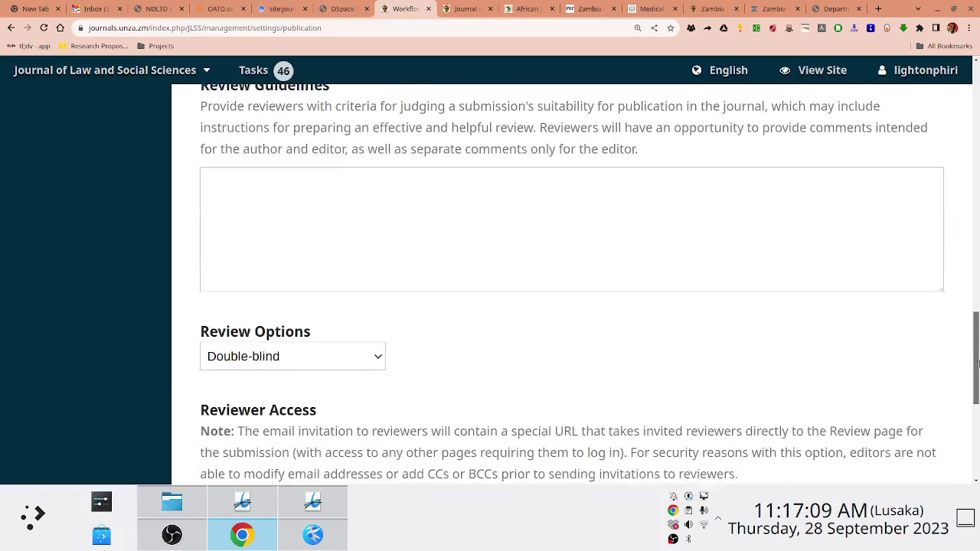
{"action": "left_click", "coordinate": [316, 215]}
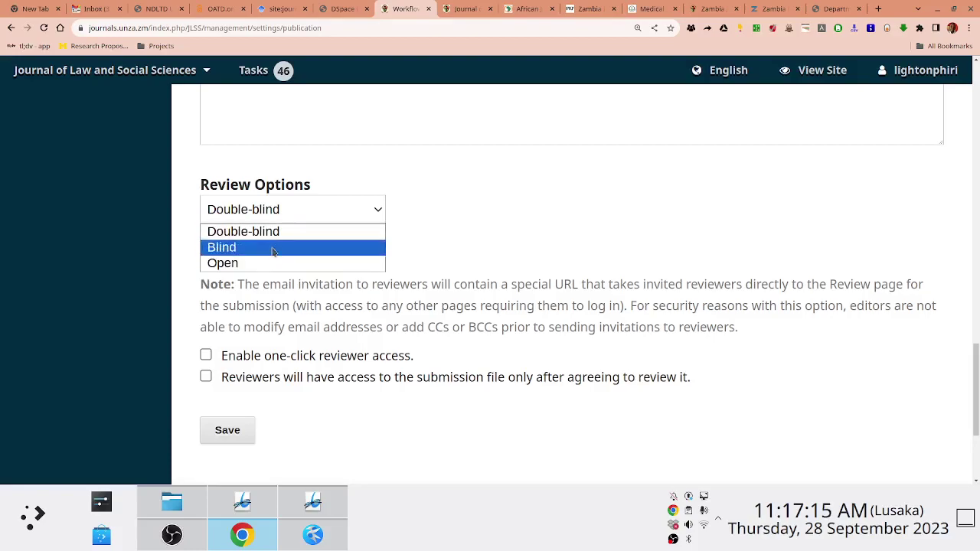
{"action": "left_click", "coordinate": [753, 227]}
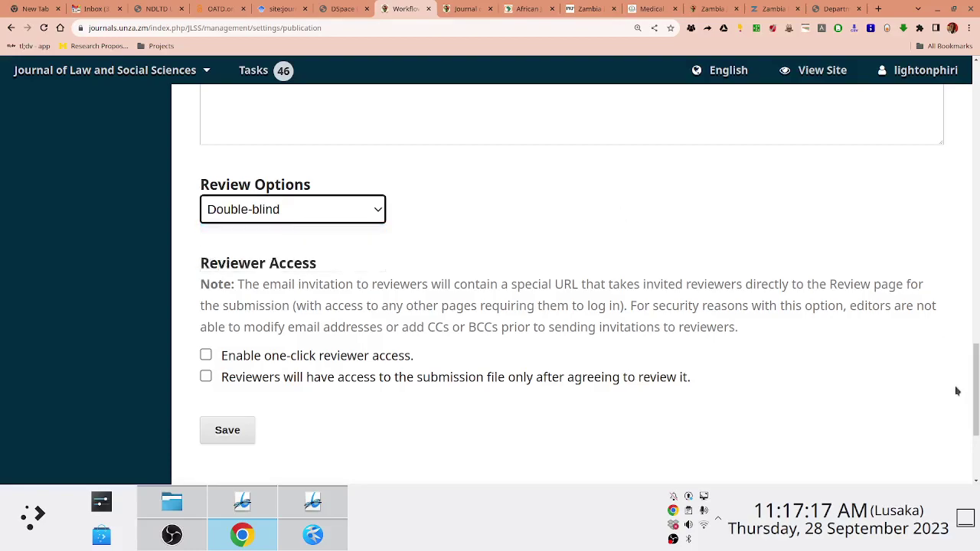
{"action": "scroll", "coordinate": [956, 390], "scroll_direction": "up", "scroll_amount": 10}
{"action": "scroll", "coordinate": [957, 160], "scroll_direction": "down", "scroll_amount": 10}
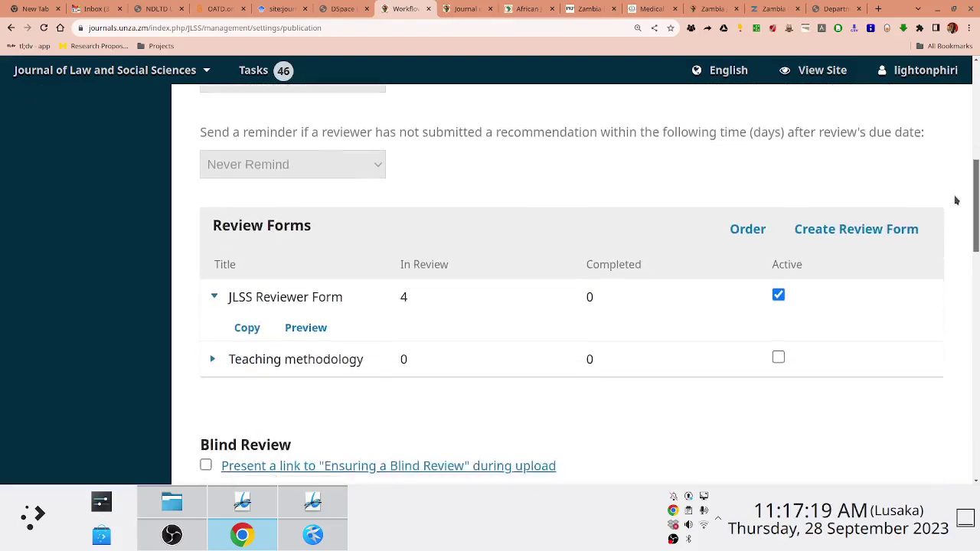
{"action": "scroll", "coordinate": [954, 331], "scroll_direction": "down", "scroll_amount": 3}
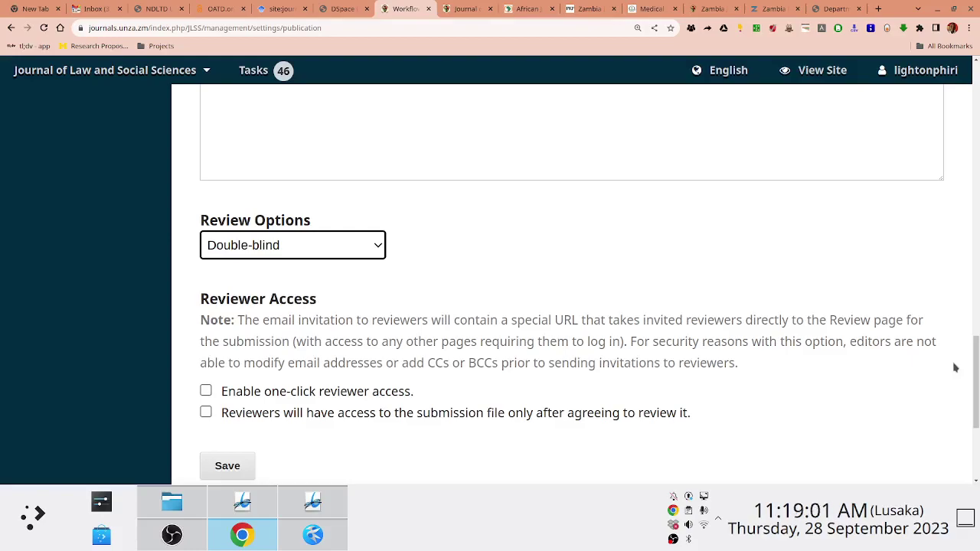
List all active submissions of the Journal of Law and Social Sciences and display the submission filters
{"action": "left_click_drag", "start_coordinate": [975, 368], "coordinate": [973, 85]}
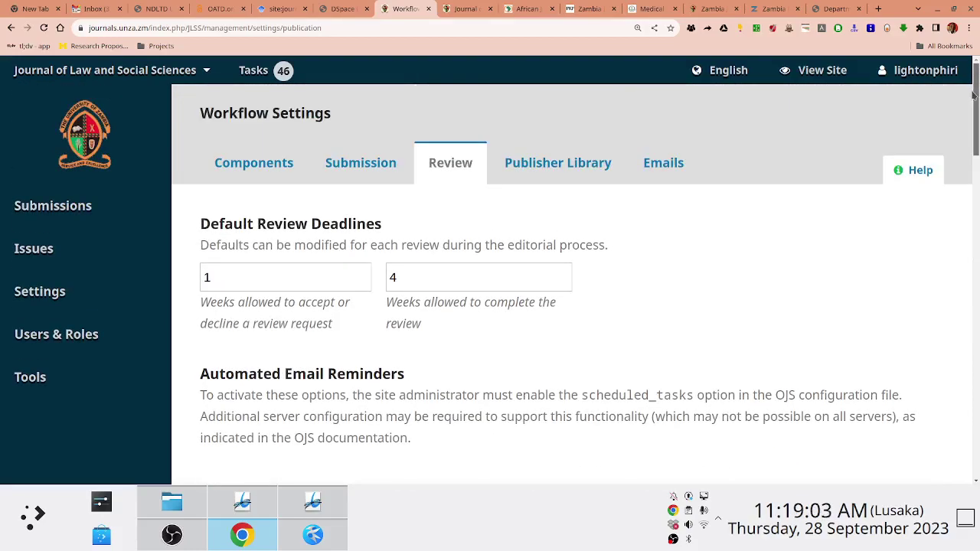
{"action": "left_click", "coordinate": [68, 211]}
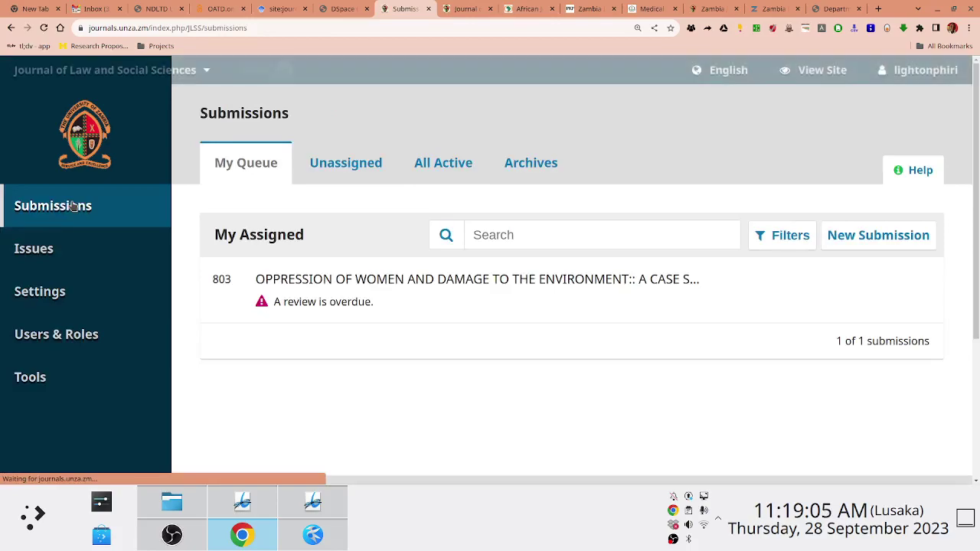
{"action": "left_click", "coordinate": [416, 178]}
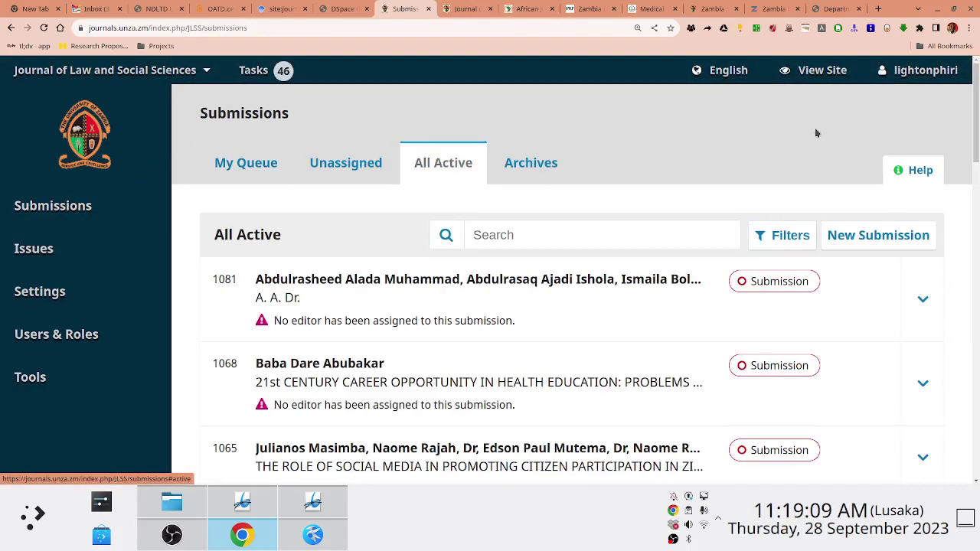
{"action": "left_click_drag", "start_coordinate": [978, 135], "coordinate": [978, 99]}
{"action": "left_click", "coordinate": [735, 233]}
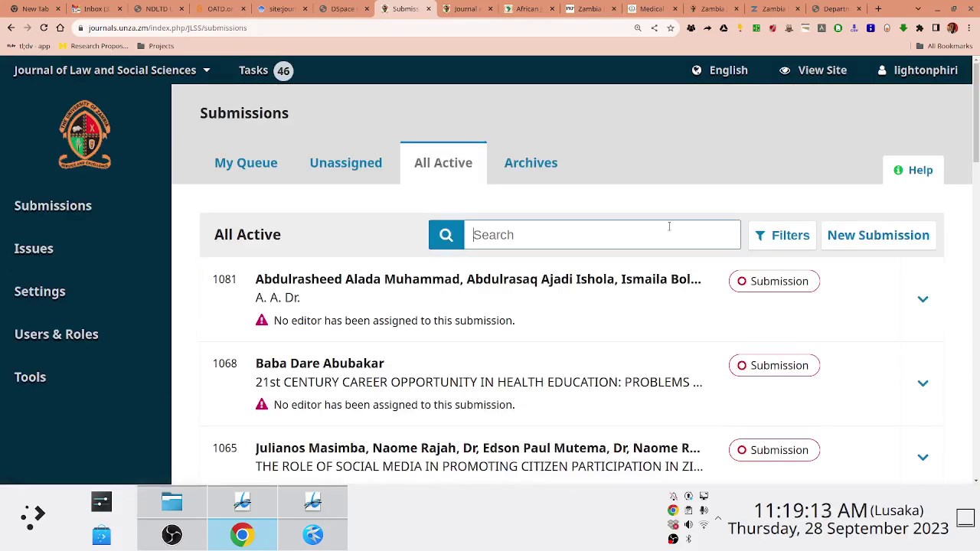
{"action": "left_click", "coordinate": [759, 239]}
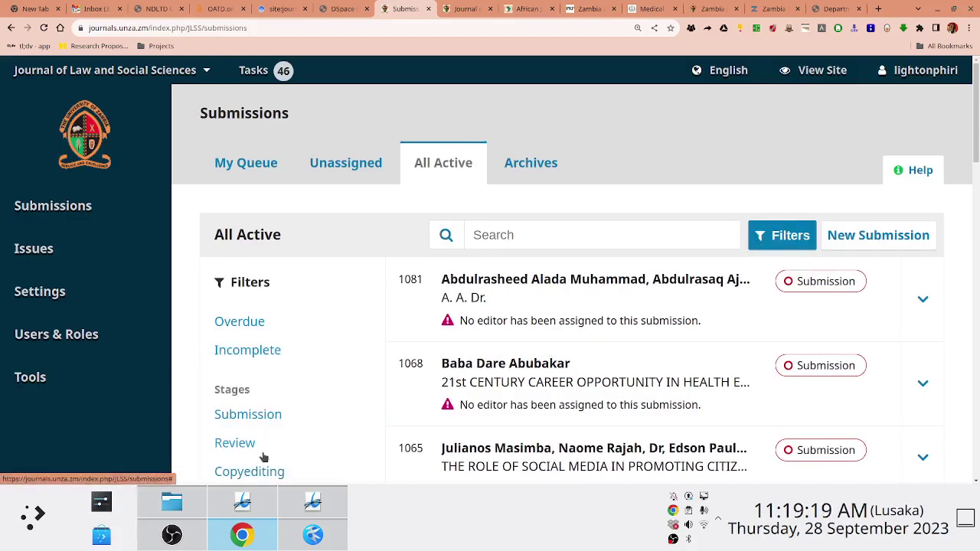
{"action": "left_click_drag", "start_coordinate": [977, 91], "coordinate": [978, 110]}
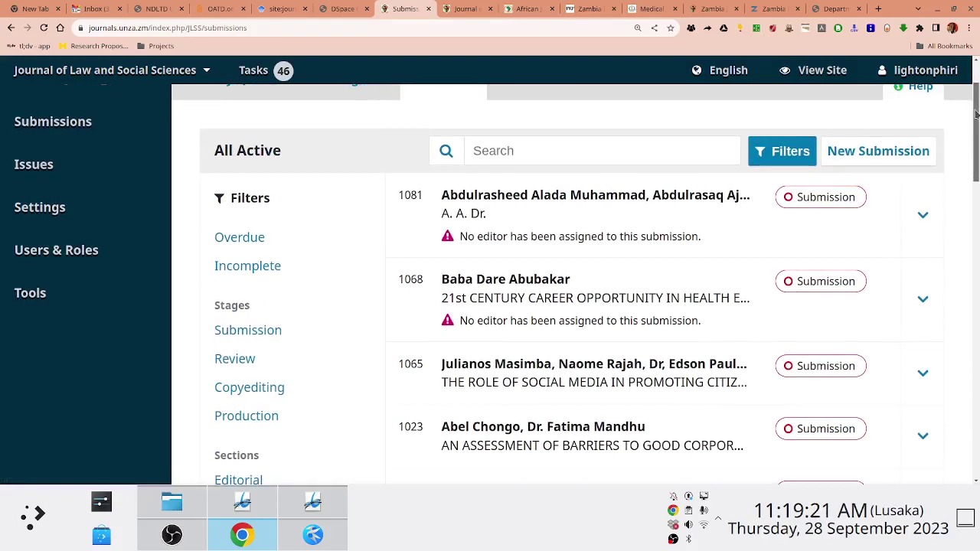
Try the Production stage filter, clear it with the page zoom reduced to 125%, and filter the active submissions by the Review stage
{"action": "left_click", "coordinate": [260, 392]}
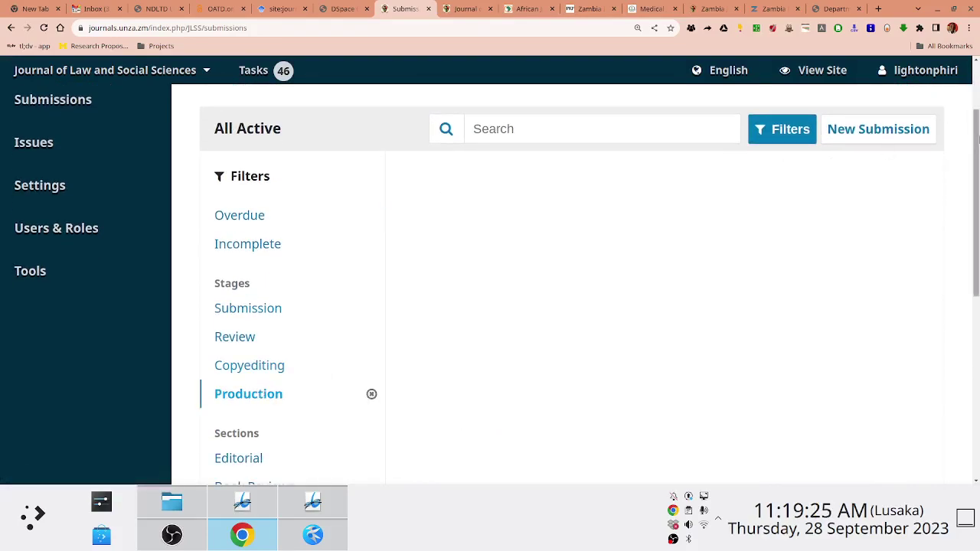
{"action": "mouse_move", "coordinate": [979, 140]}
{"action": "left_mouse_down"}
{"action": "mouse_move", "coordinate": [978, 162]}
{"action": "mouse_move", "coordinate": [977, 128]}
{"action": "left_mouse_up"}
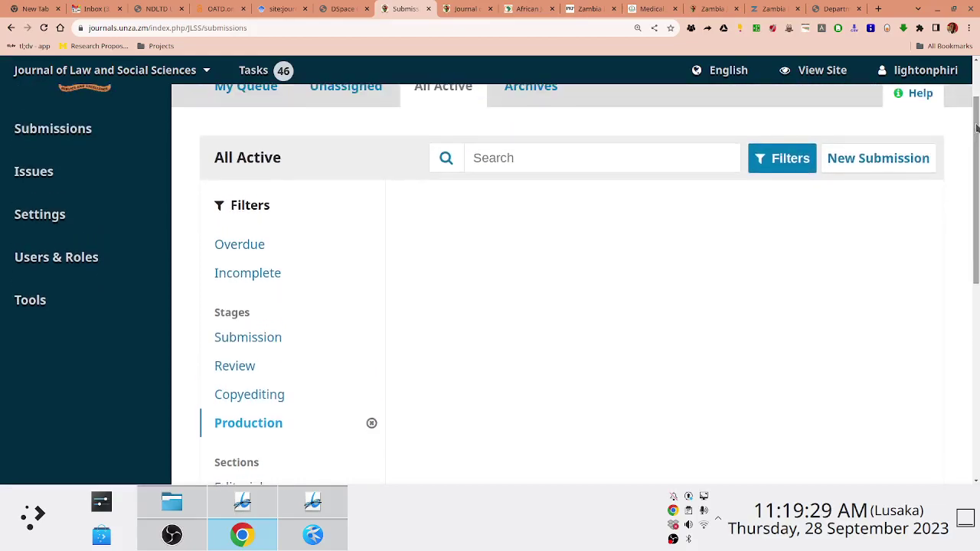
{"action": "key", "text": "ctrl+minus"}
{"action": "key", "text": "ctrl+minus"}
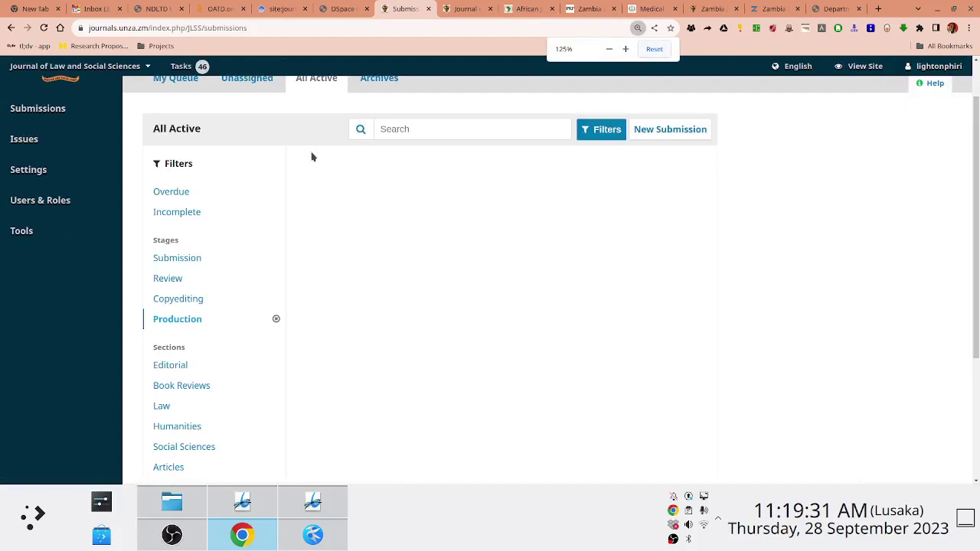
{"action": "left_click", "coordinate": [276, 319]}
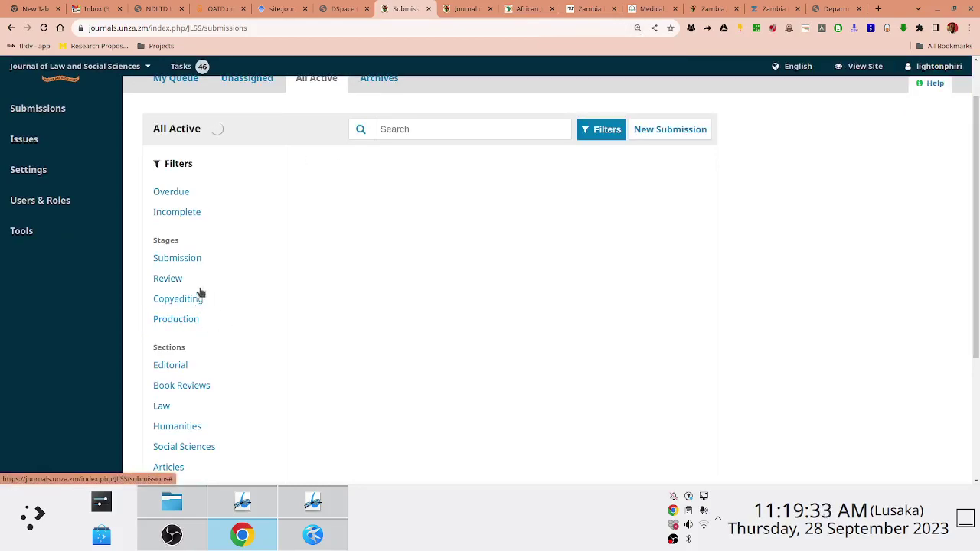
{"action": "left_click", "coordinate": [178, 281]}
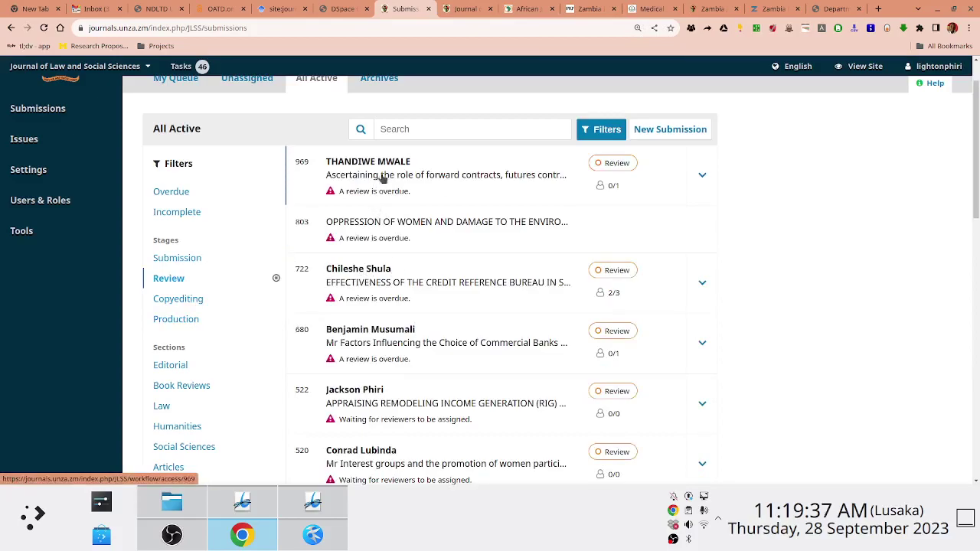
Open the submission on forward contracts, futures, options and swaps derivatives and look over its Round 1 review files and reviewers
{"action": "left_click", "coordinate": [411, 167]}
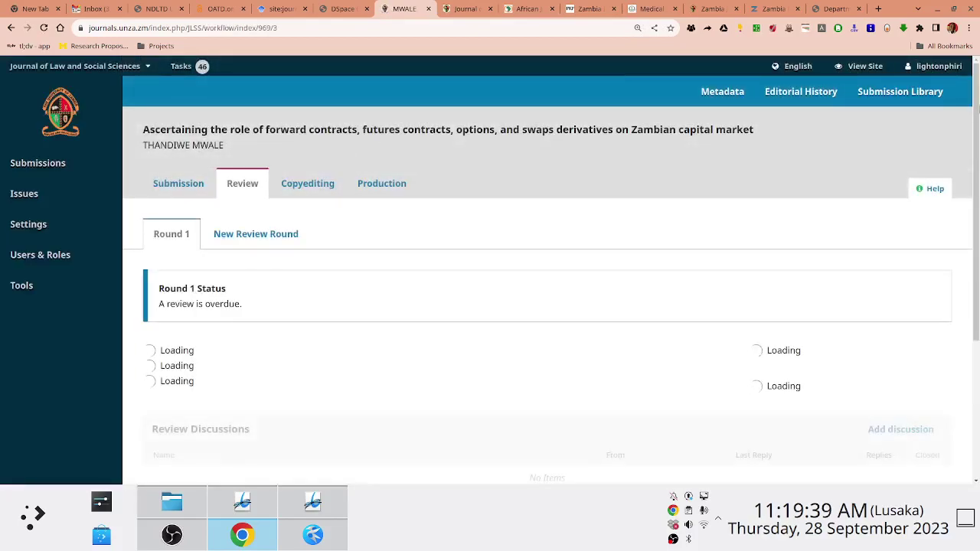
{"action": "left_click_drag", "start_coordinate": [978, 115], "coordinate": [978, 135]}
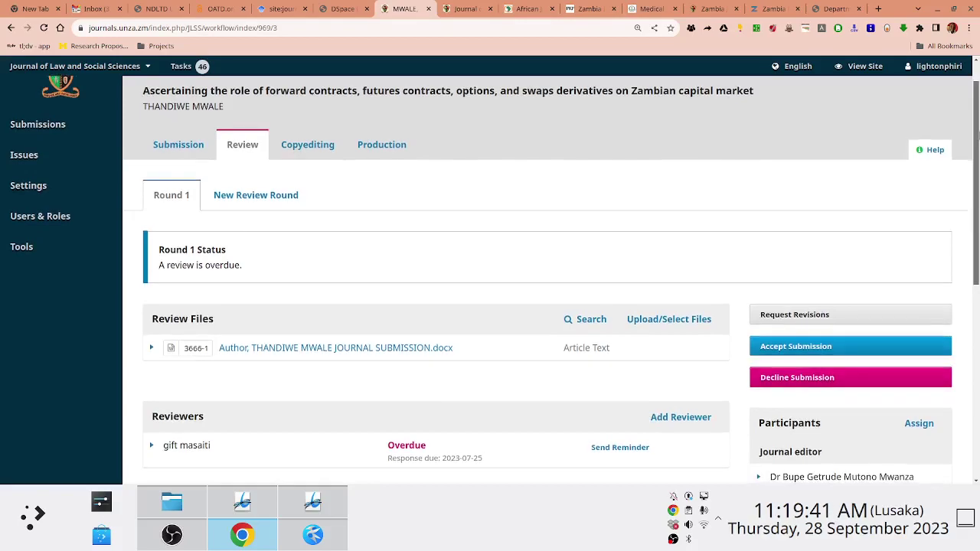
{"action": "scroll", "coordinate": [978, 134], "scroll_direction": "up", "scroll_amount": 1}
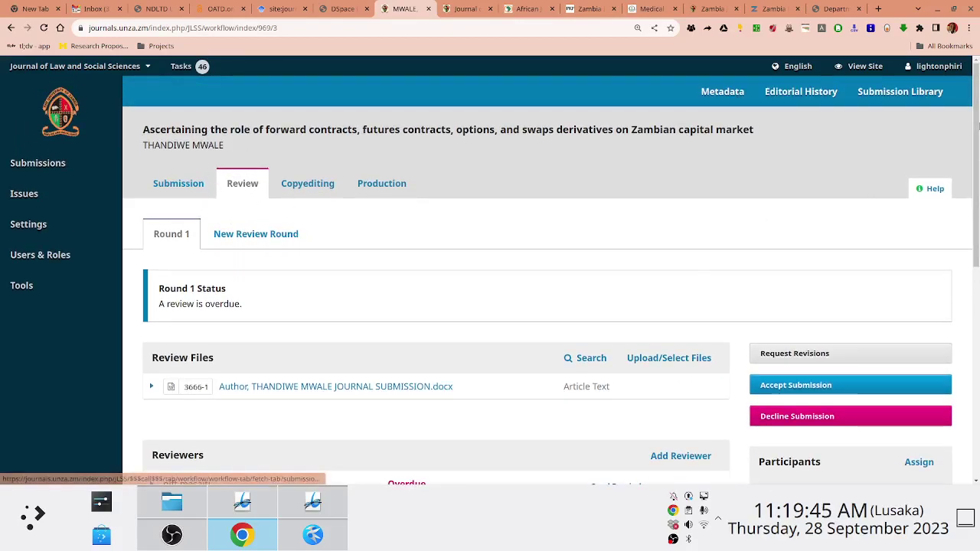
{"action": "left_click_drag", "start_coordinate": [978, 157], "coordinate": [978, 187]}
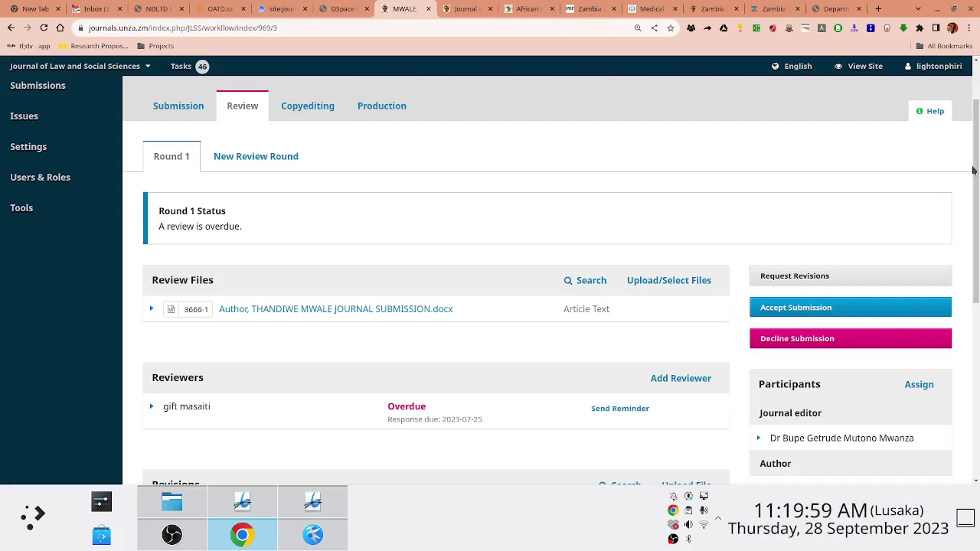
{"action": "left_click_drag", "start_coordinate": [978, 187], "coordinate": [978, 207]}
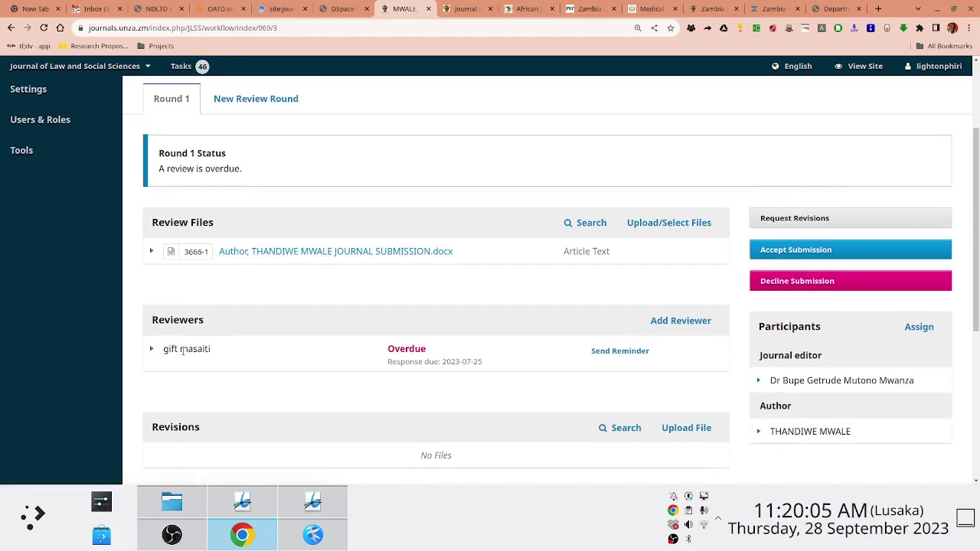
Enlarge the page zoom to 175% and expand the available actions for the reviewer assigned to the submission
{"action": "key", "text": "ctrl+plus"}
{"action": "key", "text": "ctrl+plus"}
{"action": "key", "text": "ctrl+plus"}
{"action": "key", "text": "ctrl+plus"}
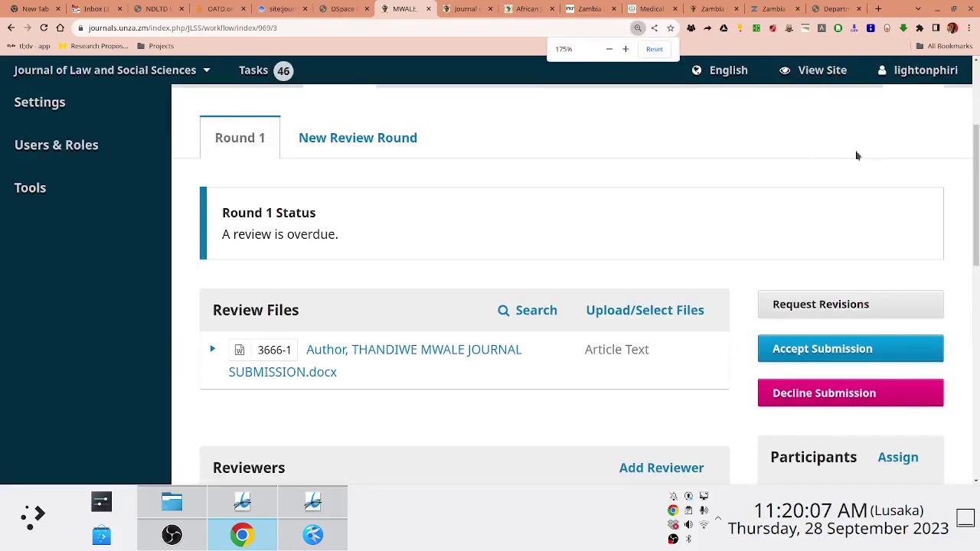
{"action": "scroll", "coordinate": [975, 159], "scroll_direction": "down", "scroll_amount": 1}
{"action": "scroll", "coordinate": [969, 123], "scroll_direction": "up", "scroll_amount": 4}
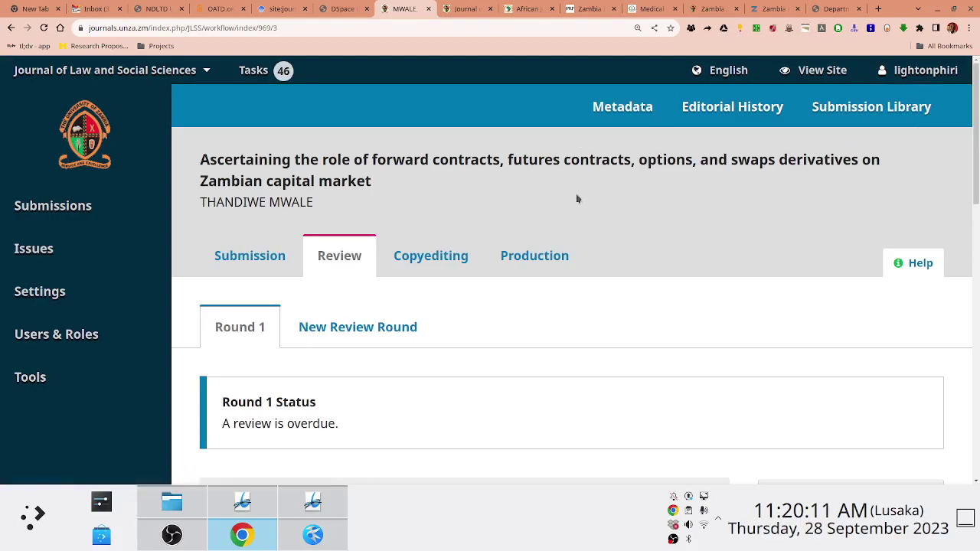
{"action": "scroll", "coordinate": [971, 189], "scroll_direction": "down", "scroll_amount": 3}
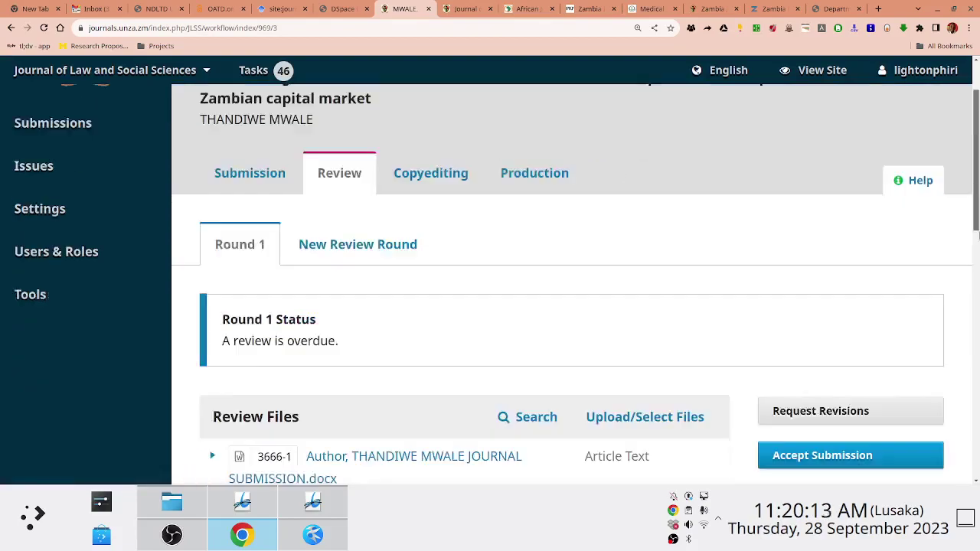
{"action": "scroll", "coordinate": [976, 284], "scroll_direction": "down", "scroll_amount": 2}
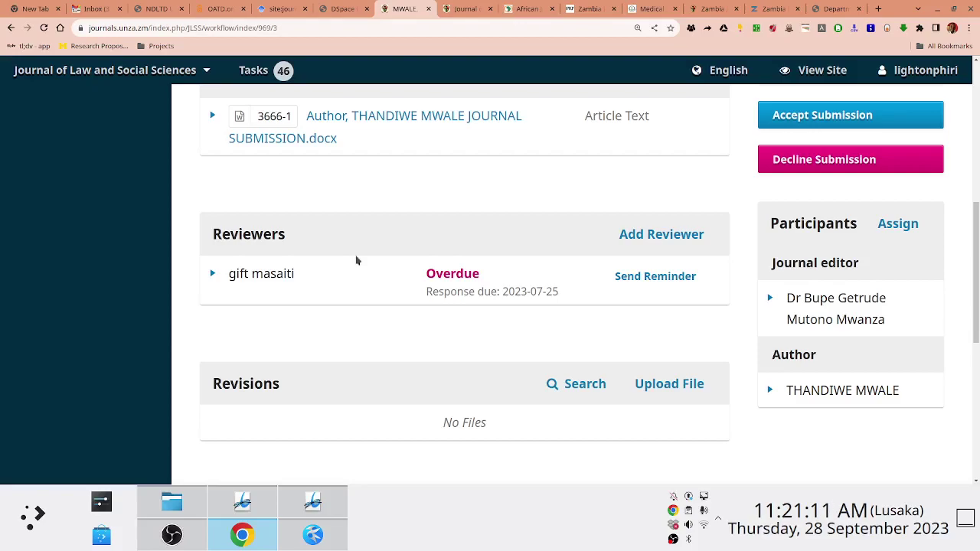
{"action": "left_click", "coordinate": [212, 276]}
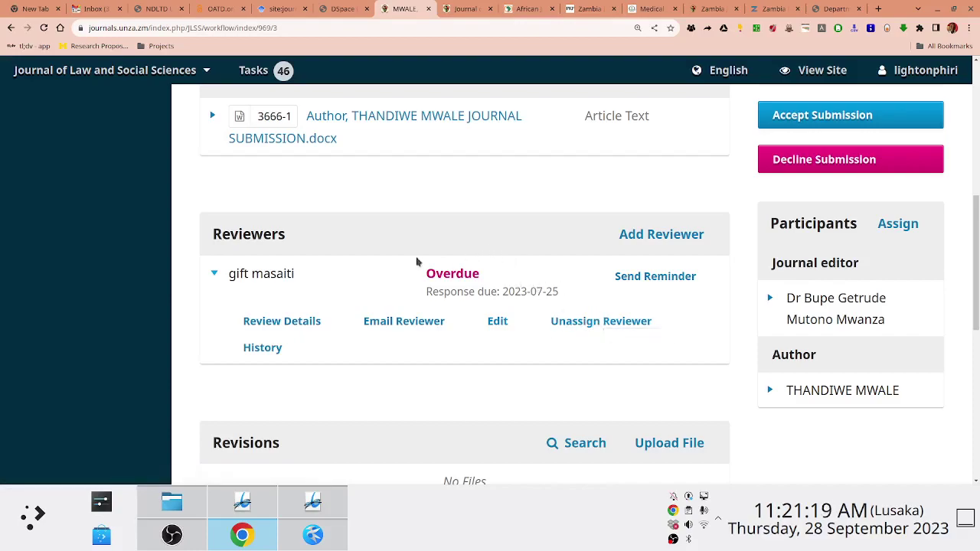
{"action": "mouse_move", "coordinate": [218, 89]}
{"action": "key", "text": "alt+Tab"}
{"action": "key", "text": "Tab"}
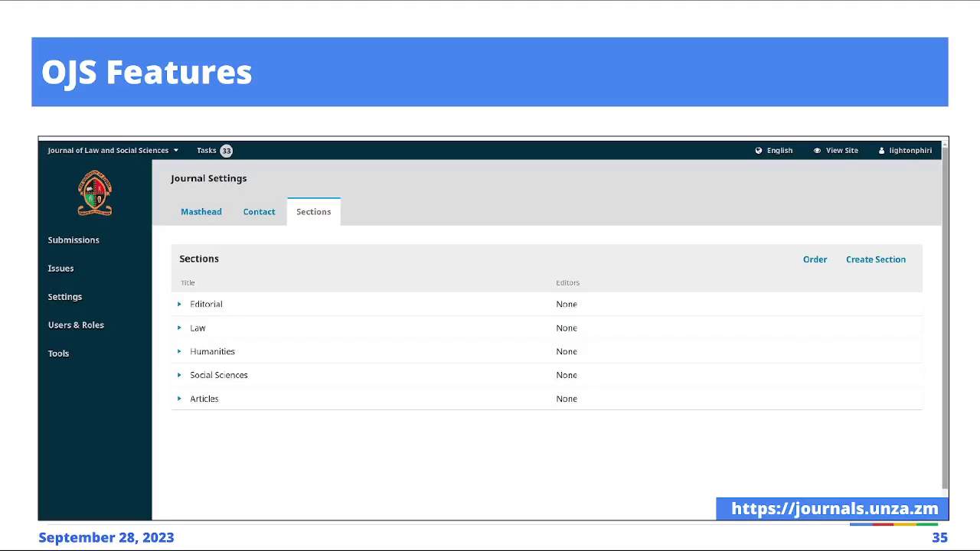
{"action": "key", "text": "alt+Tab"}
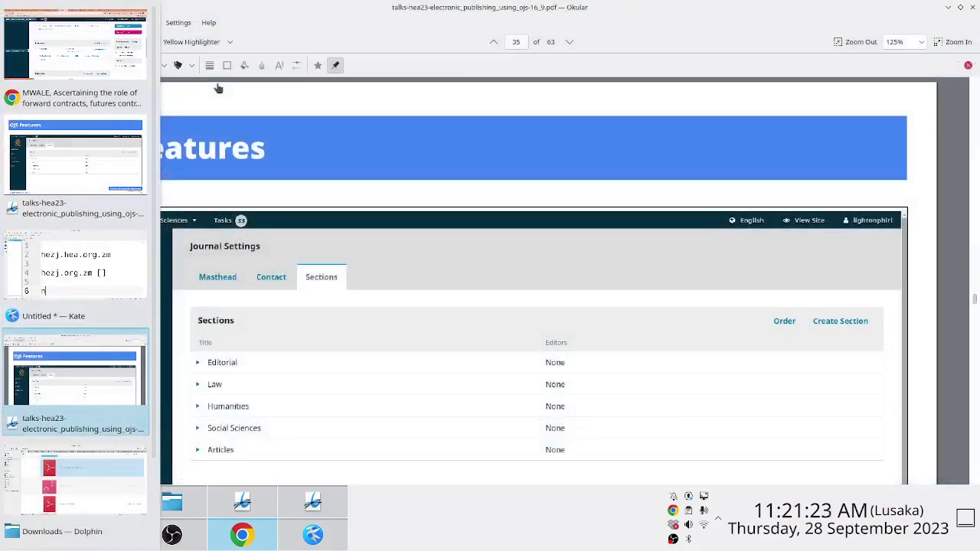
{"action": "key", "text": "alt+Tab"}
{"action": "key", "text": "alt+Tab"}
{"action": "key", "text": "alt+Tab"}
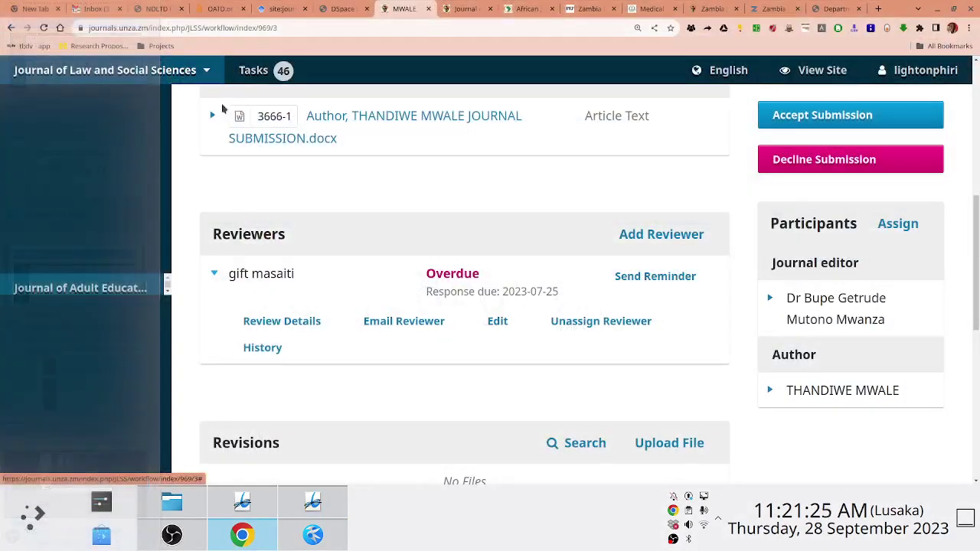
Look over the submission's editorial decision options, switch to the OJS Features presentation in Okular and advance to slide 36
{"action": "left_click_drag", "start_coordinate": [978, 239], "coordinate": [975, 182]}
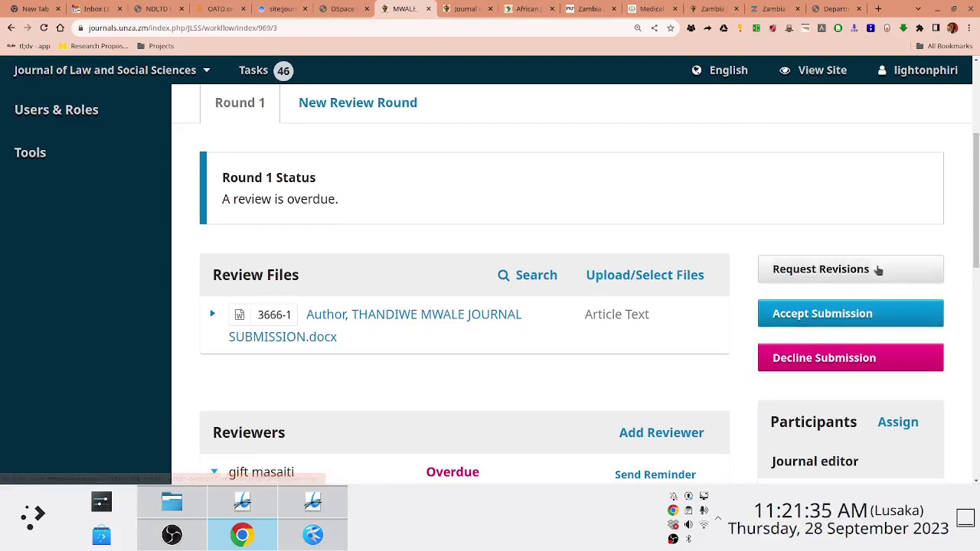
{"action": "scroll", "coordinate": [873, 291], "scroll_direction": "down", "scroll_amount": 1}
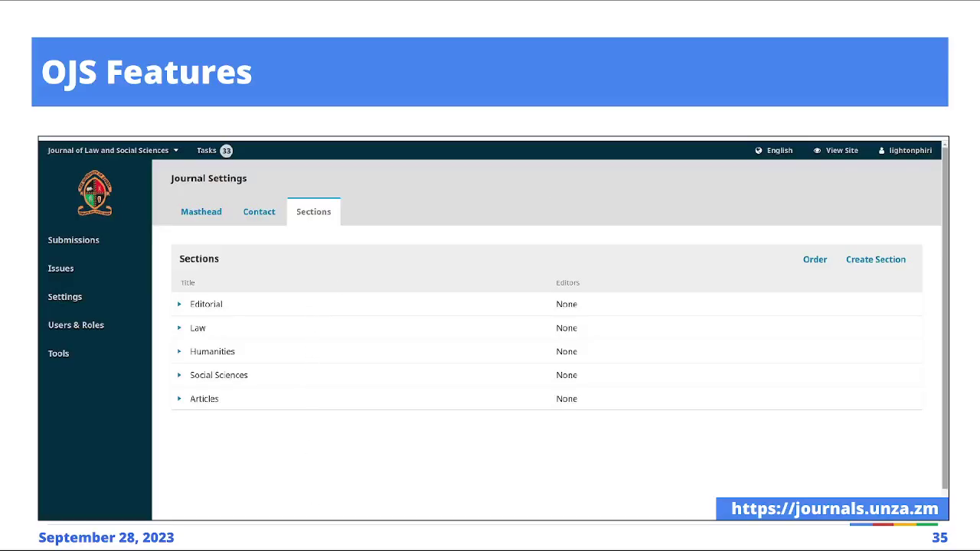
{"action": "key", "text": "Right"}
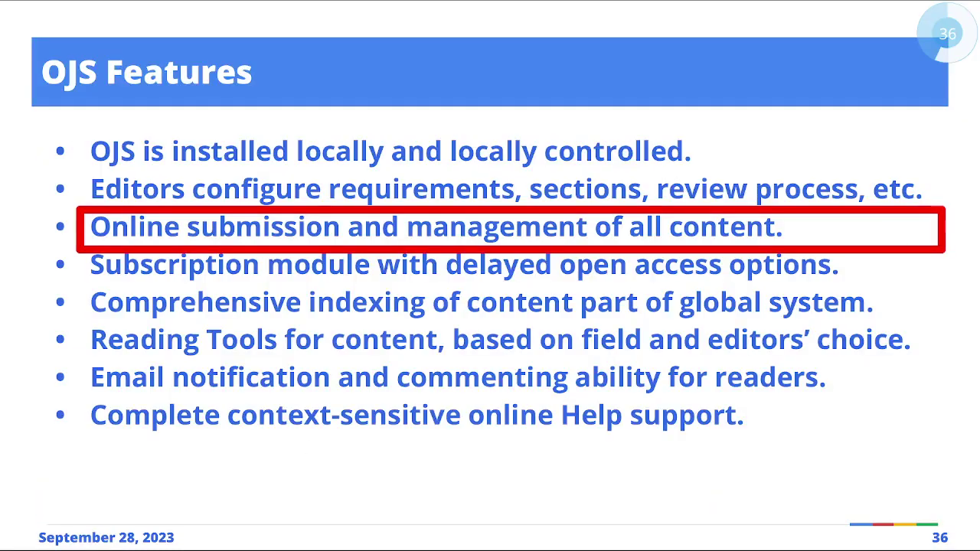
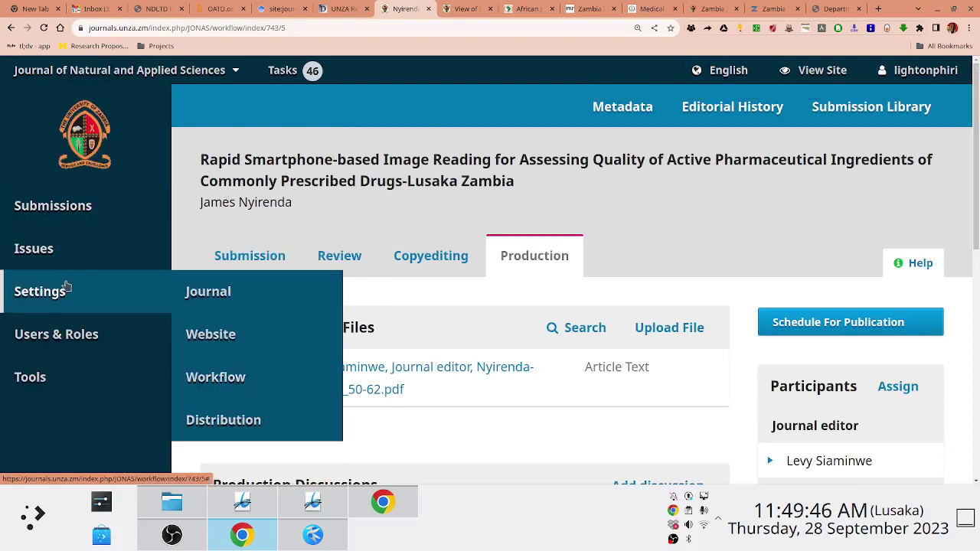
Switch to the Journal of Law and Social Sciences, reduce the page zoom to 150%, and open the journal's user list
{"action": "mouse_move", "coordinate": [79, 343]}
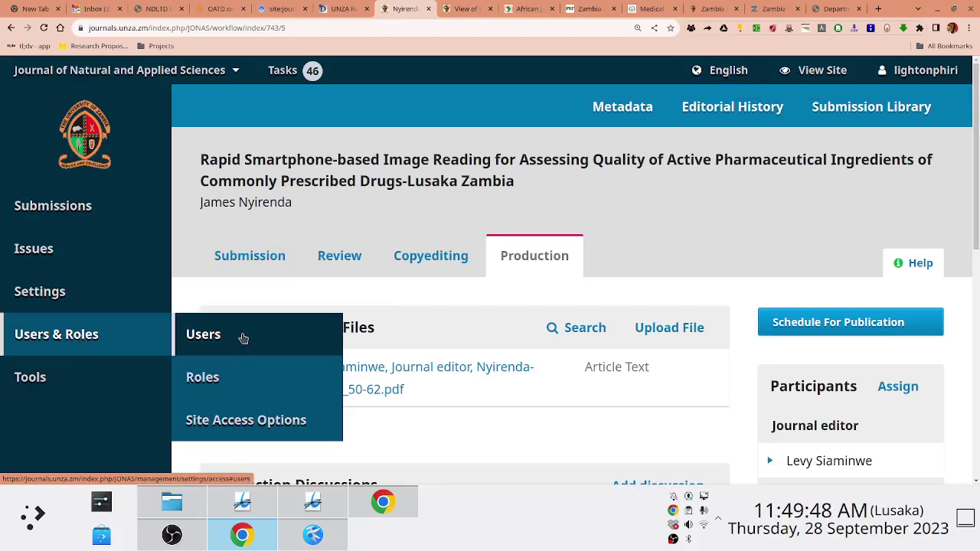
{"action": "left_click", "coordinate": [119, 70]}
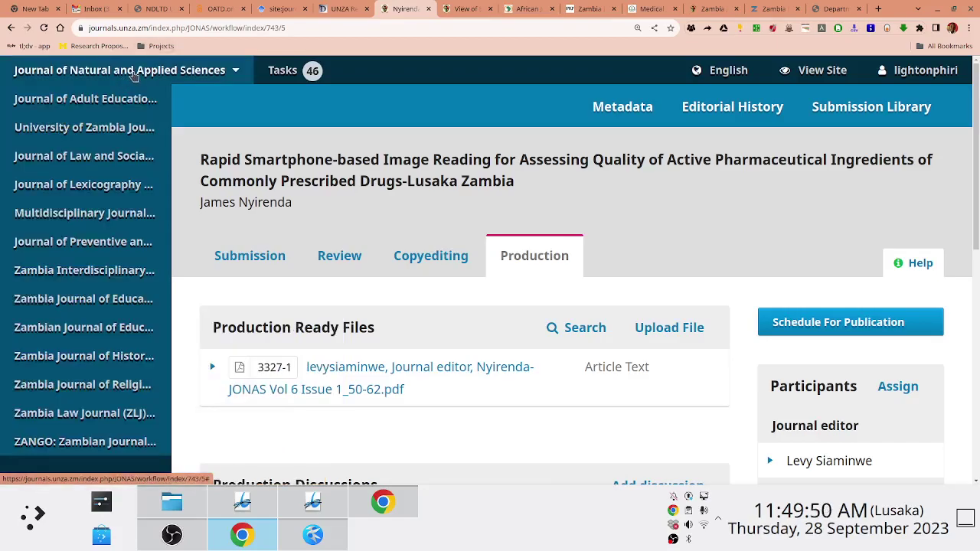
{"action": "left_click", "coordinate": [99, 155]}
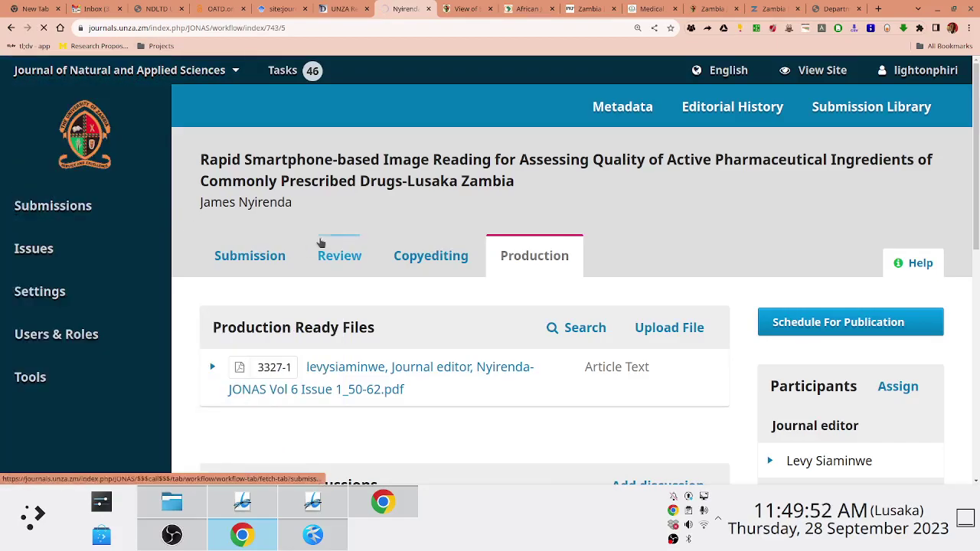
{"action": "key", "text": "ctrl+minus"}
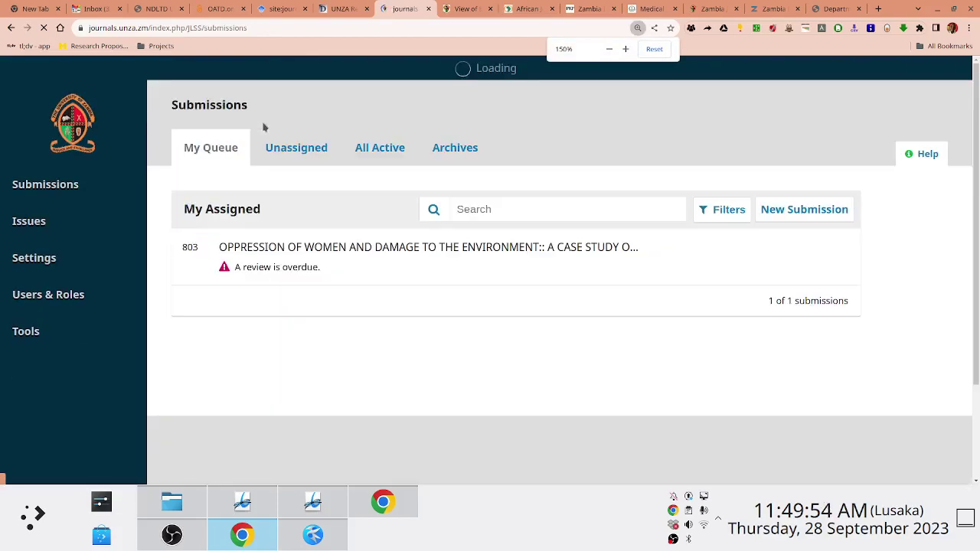
{"action": "mouse_move", "coordinate": [81, 293]}
{"action": "left_click", "coordinate": [189, 305]}
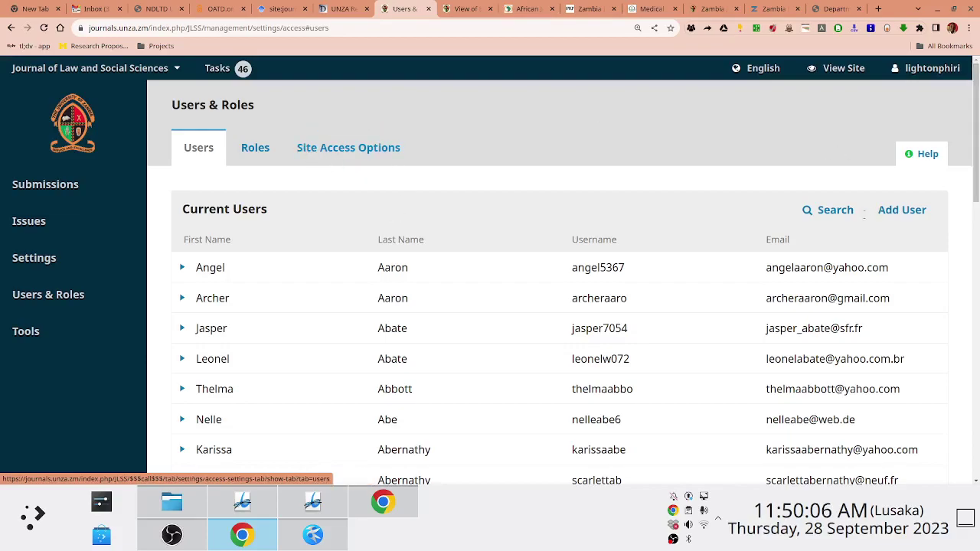
Filter the journal's current users by the Reviewer role and look through the user list
{"action": "left_click", "coordinate": [834, 212]}
{"action": "left_click", "coordinate": [804, 268]}
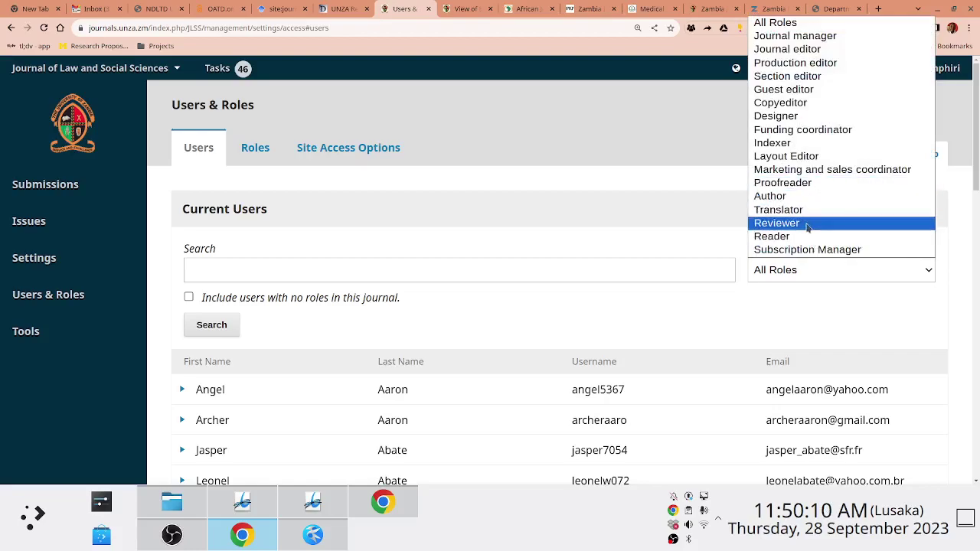
{"action": "left_click", "coordinate": [808, 224]}
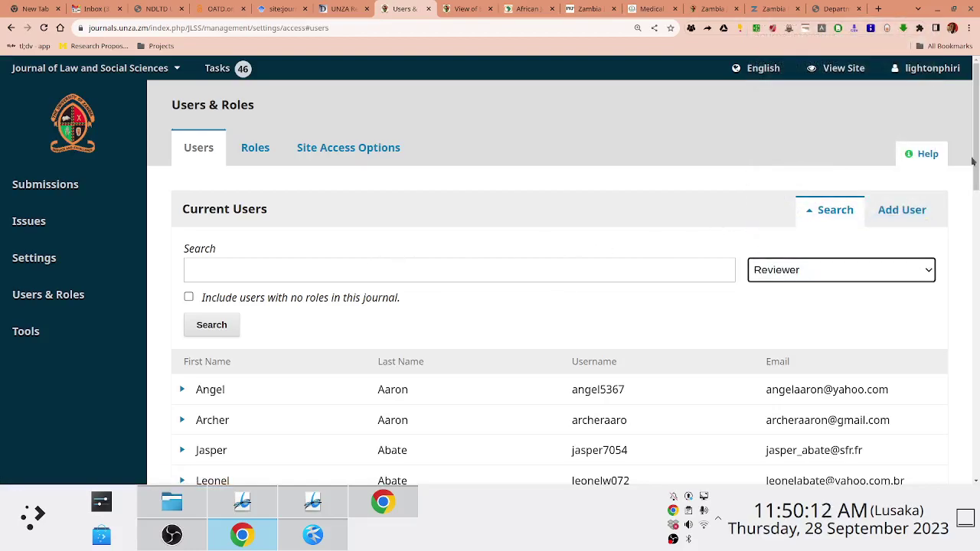
{"action": "left_click_drag", "start_coordinate": [975, 178], "coordinate": [975, 468]}
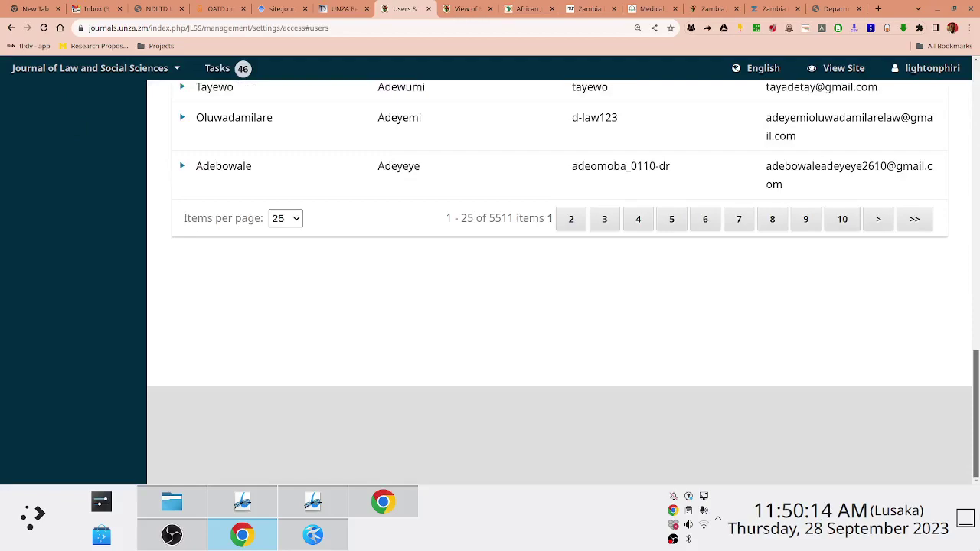
{"action": "double_click", "coordinate": [492, 218]}
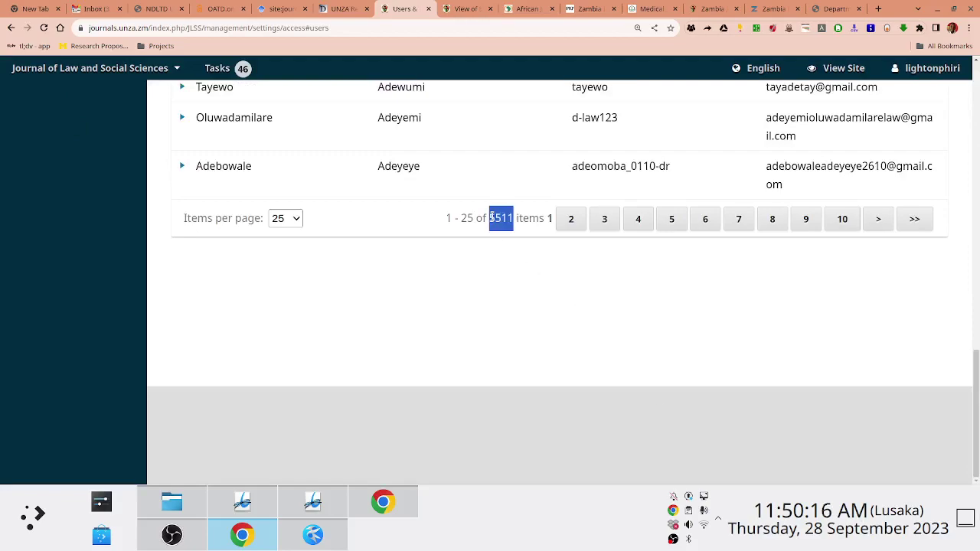
{"action": "left_click_drag", "start_coordinate": [975, 378], "coordinate": [978, 90]}
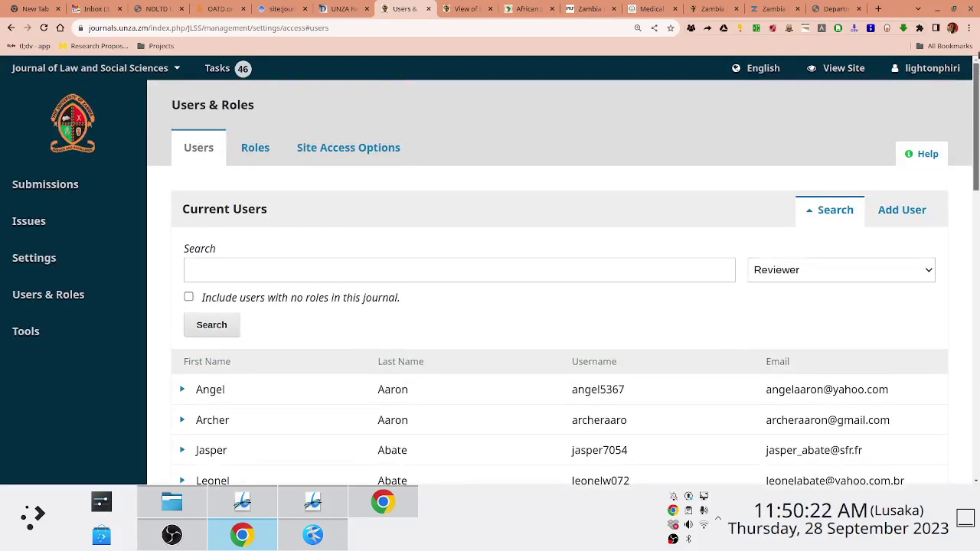
{"action": "left_click", "coordinate": [213, 325]}
{"action": "left_click_drag", "start_coordinate": [978, 141], "coordinate": [971, 221]}
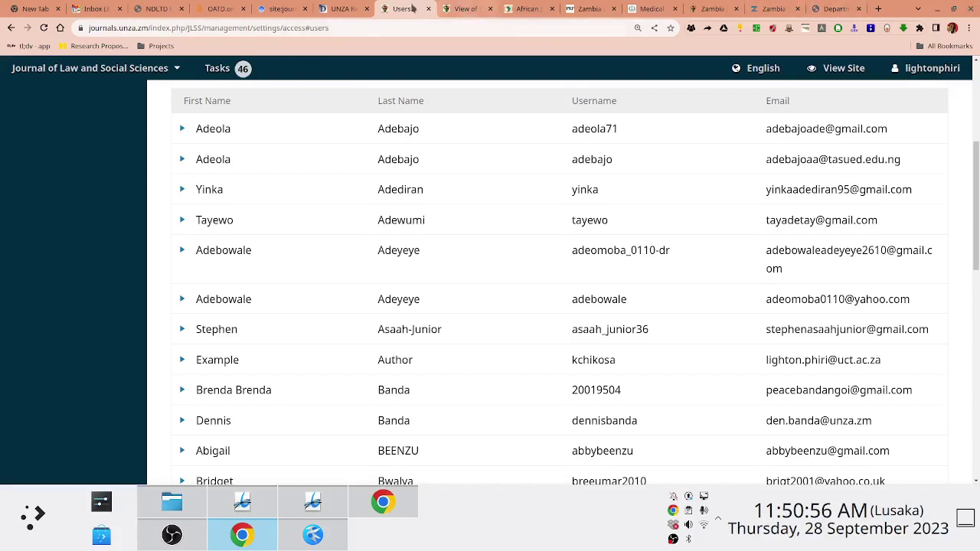
{"action": "left_click_drag", "start_coordinate": [974, 170], "coordinate": [534, 110]}
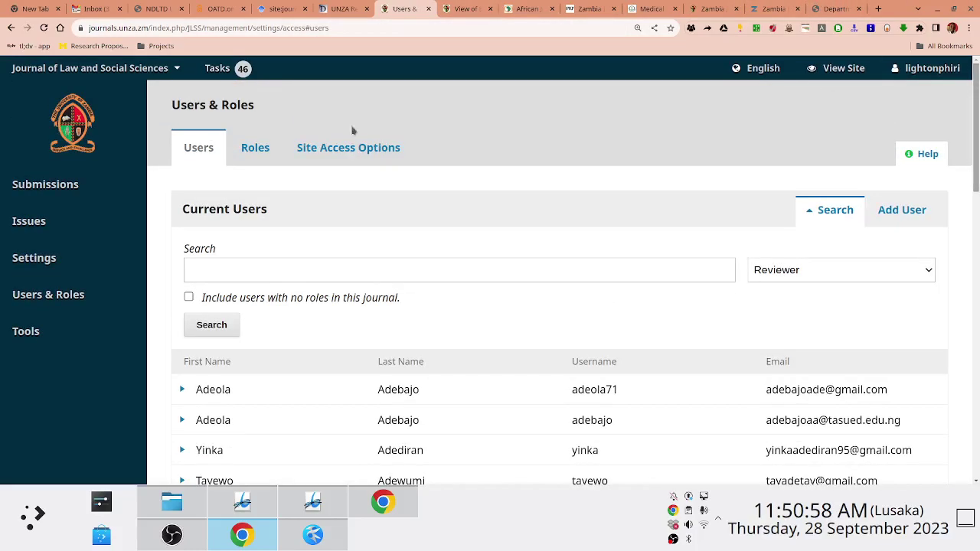
Open the first unassigned submission and look over its Review, Submission and Production stages
{"action": "mouse_move", "coordinate": [39, 230]}
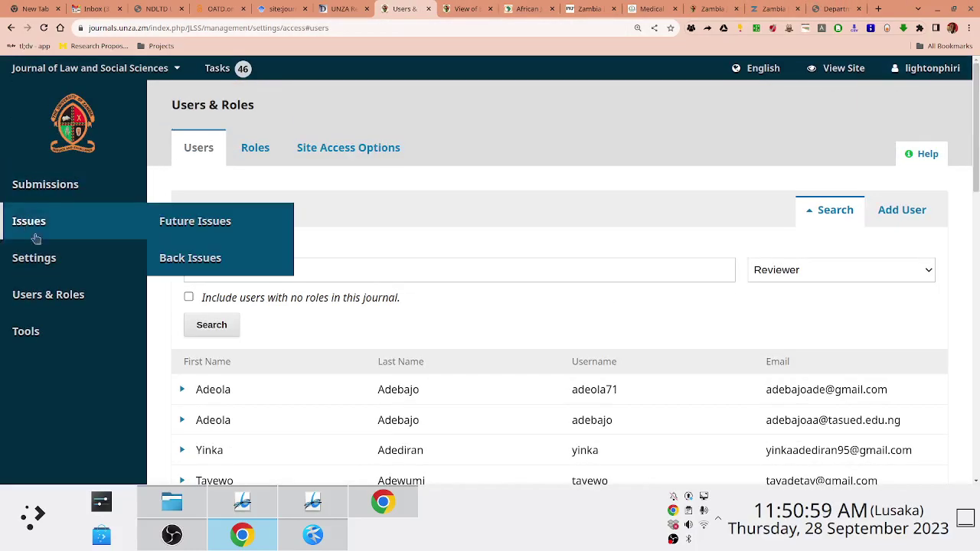
{"action": "left_click", "coordinate": [97, 185]}
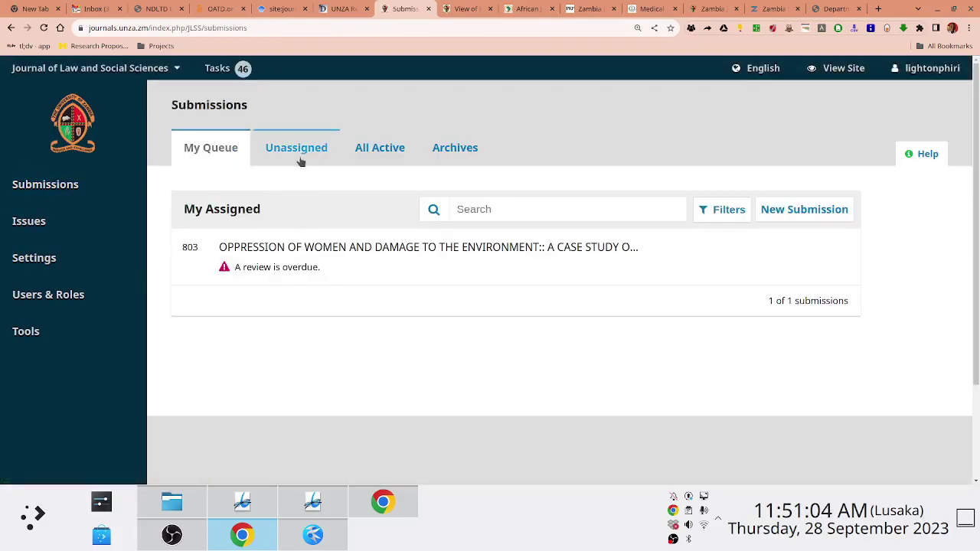
{"action": "left_click", "coordinate": [301, 154]}
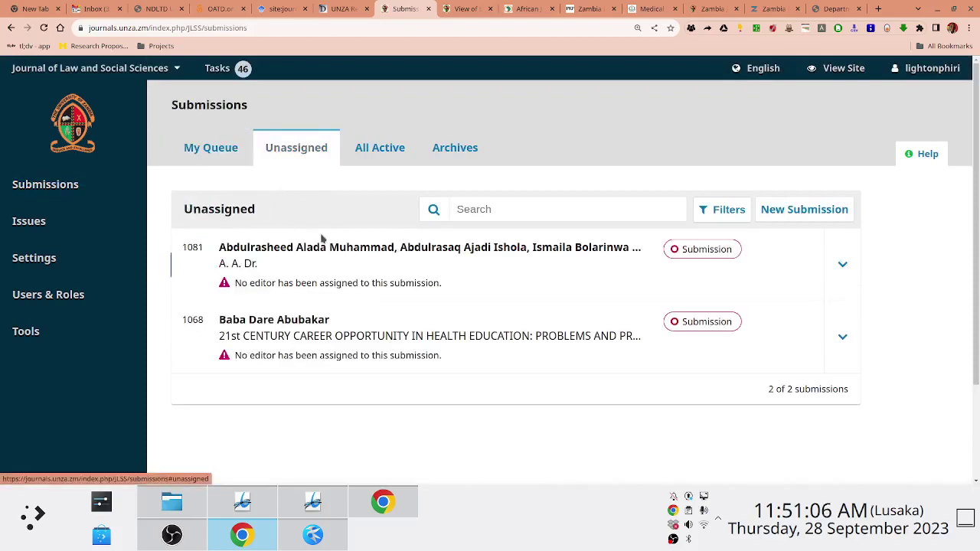
{"action": "left_click", "coordinate": [356, 260]}
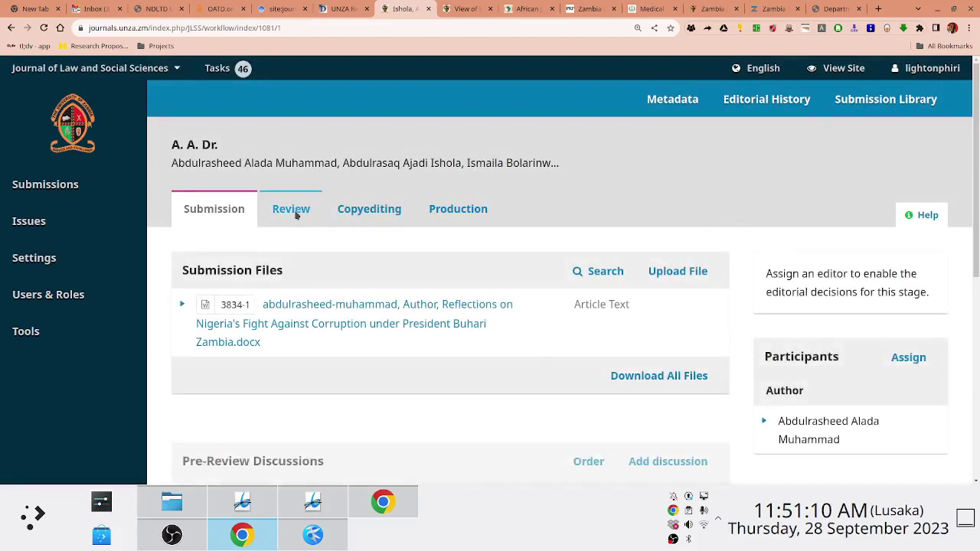
{"action": "left_click", "coordinate": [296, 215]}
{"action": "left_click", "coordinate": [176, 202]}
{"action": "mouse_move", "coordinate": [72, 210]}
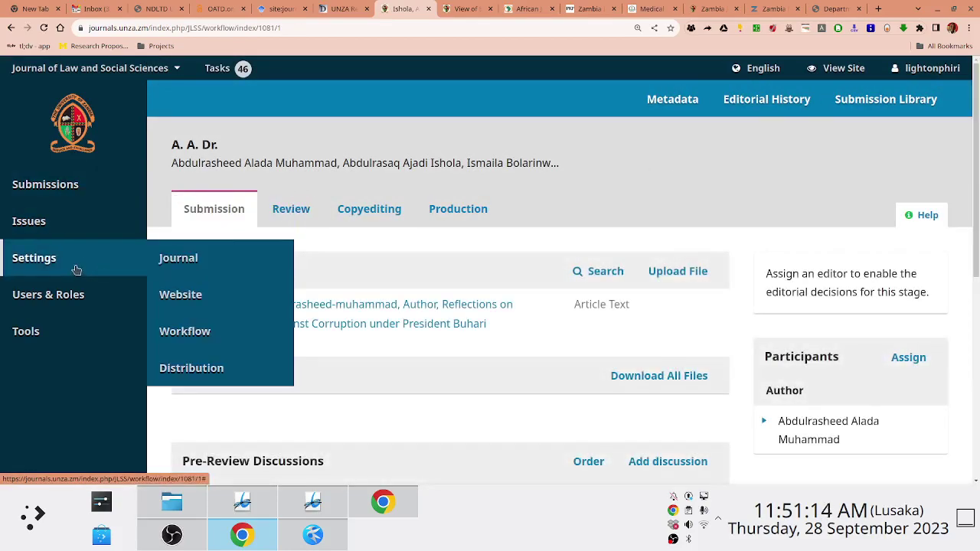
{"action": "left_click", "coordinate": [458, 209]}
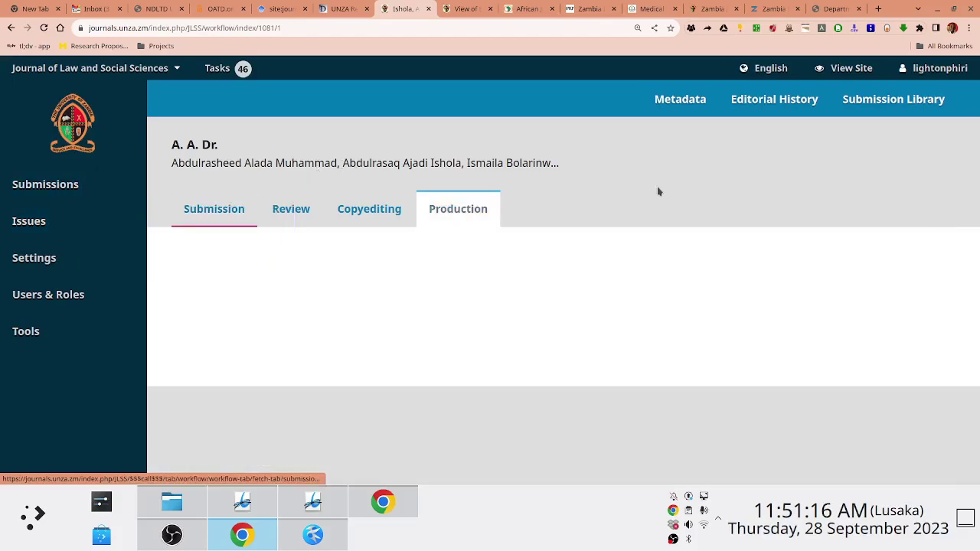
Switch to the Journal of Natural and Applied Sciences and view the Review stage of the archived FOREWORD submission
{"action": "left_click", "coordinate": [164, 69]}
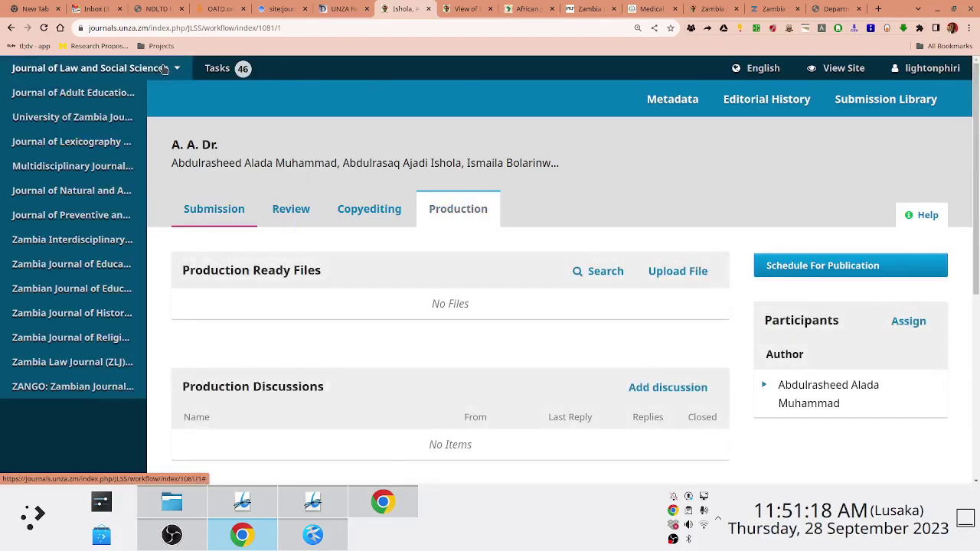
{"action": "left_click", "coordinate": [90, 193]}
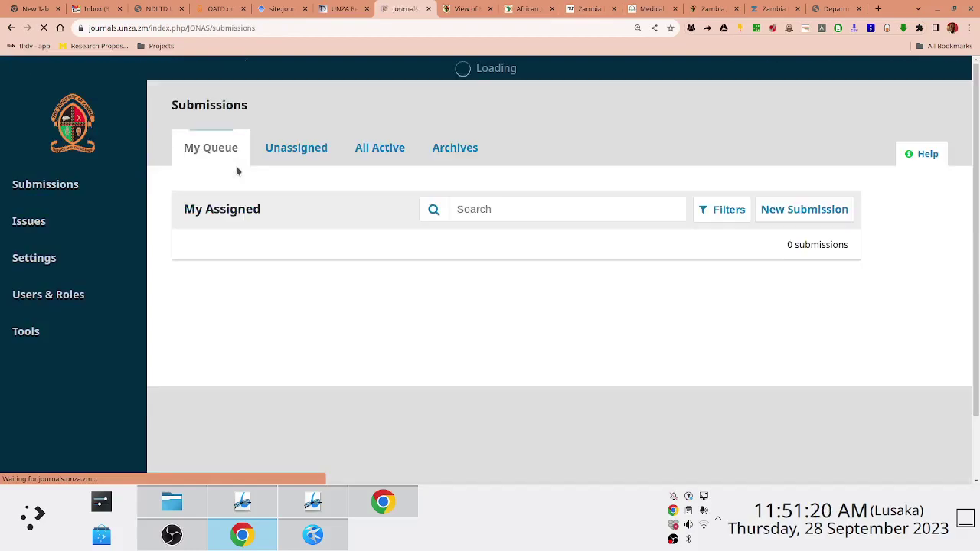
{"action": "left_click", "coordinate": [406, 147]}
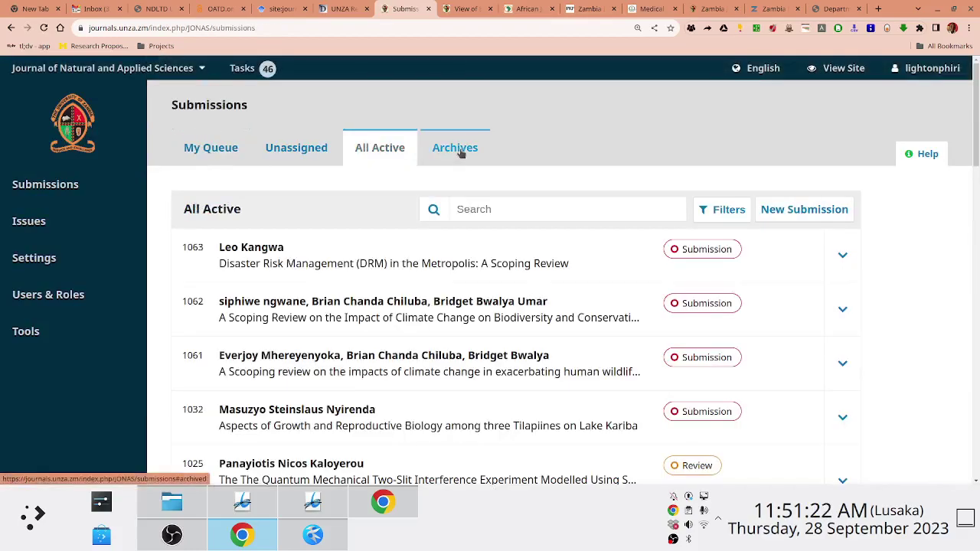
{"action": "left_click", "coordinate": [460, 153]}
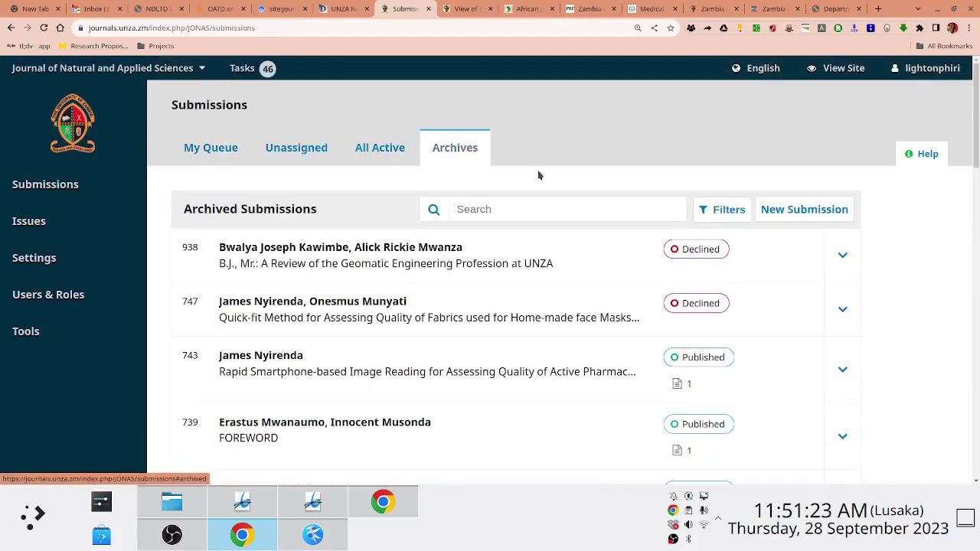
{"action": "left_click", "coordinate": [322, 426]}
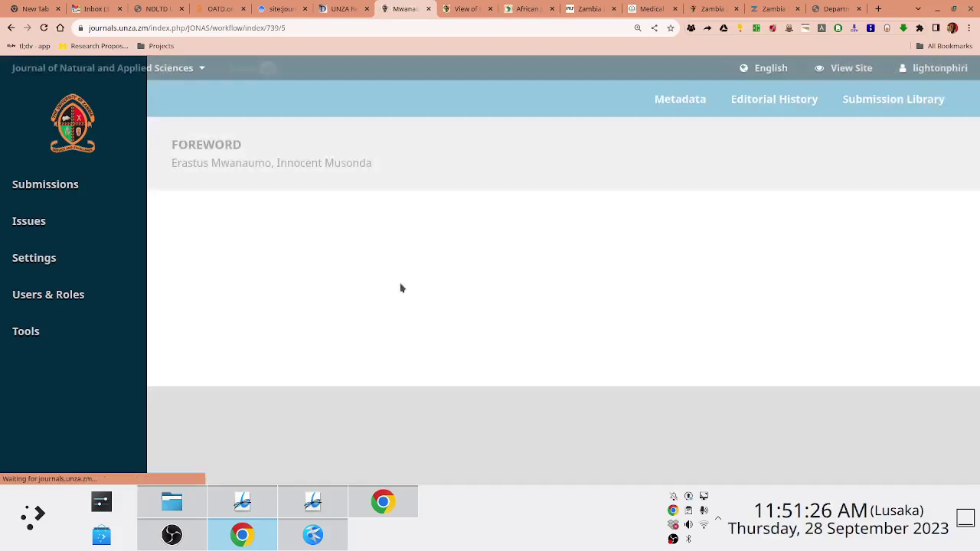
{"action": "left_click", "coordinate": [291, 213]}
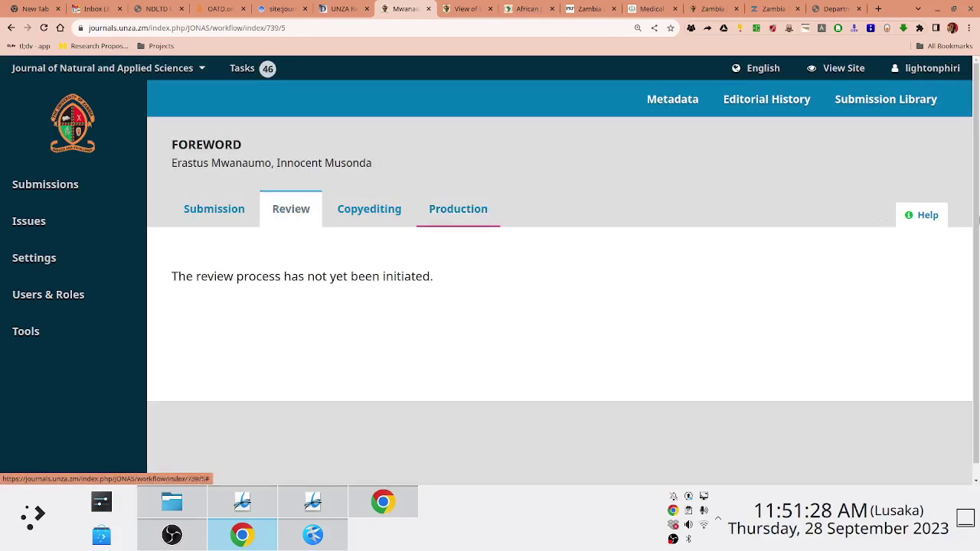
Return to the archived submissions and view the Review stage of the published article on contractual claims decisions in South Africa
{"action": "left_click", "coordinate": [46, 185]}
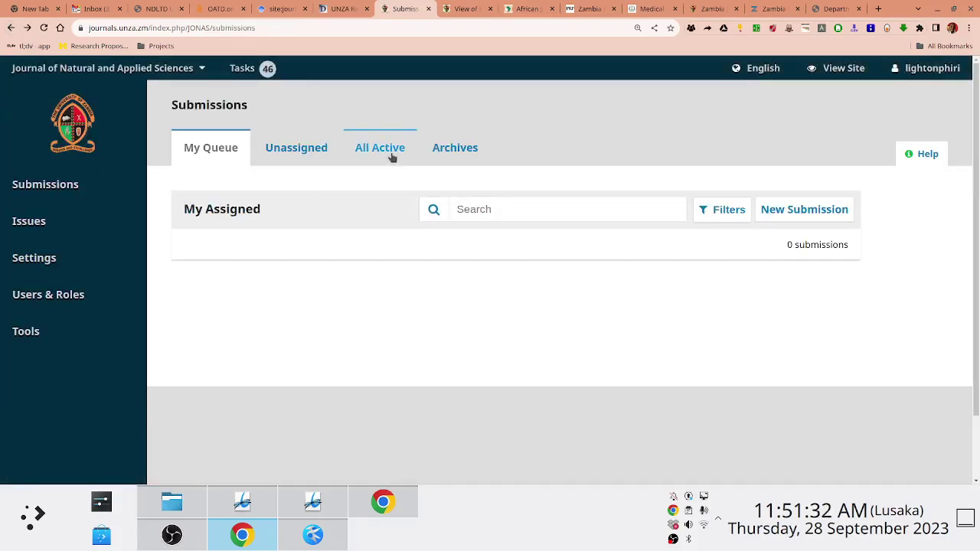
{"action": "left_click", "coordinate": [451, 150]}
{"action": "scroll", "coordinate": [978, 160], "scroll_direction": "down", "scroll_amount": 1}
{"action": "scroll", "coordinate": [978, 159], "scroll_direction": "down", "scroll_amount": 4}
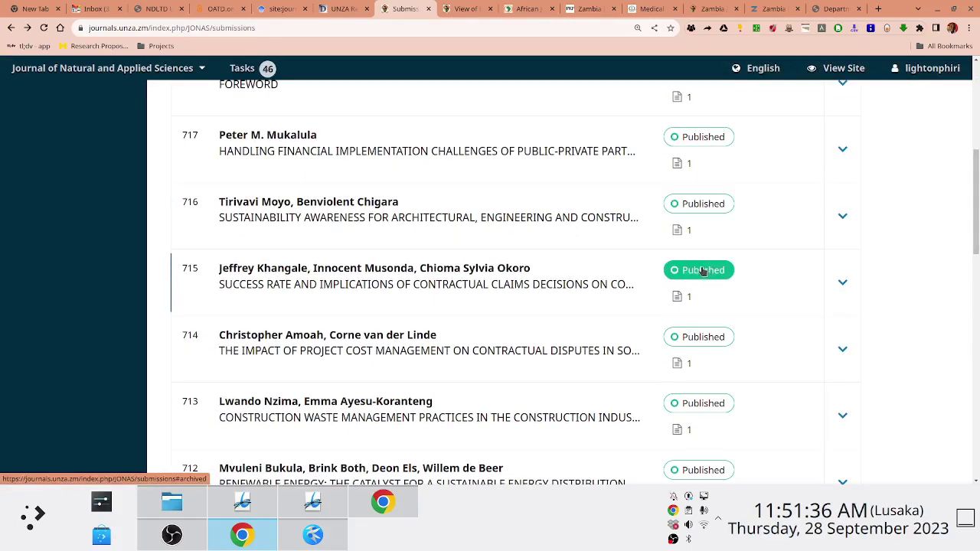
{"action": "left_click", "coordinate": [611, 271]}
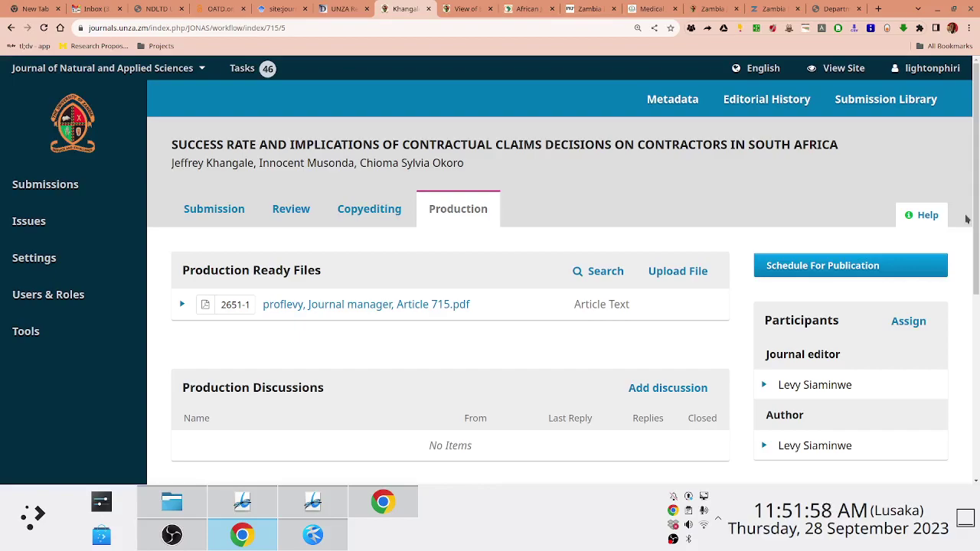
{"action": "left_click_drag", "start_coordinate": [978, 163], "coordinate": [978, 188]}
{"action": "left_click", "coordinate": [286, 182]}
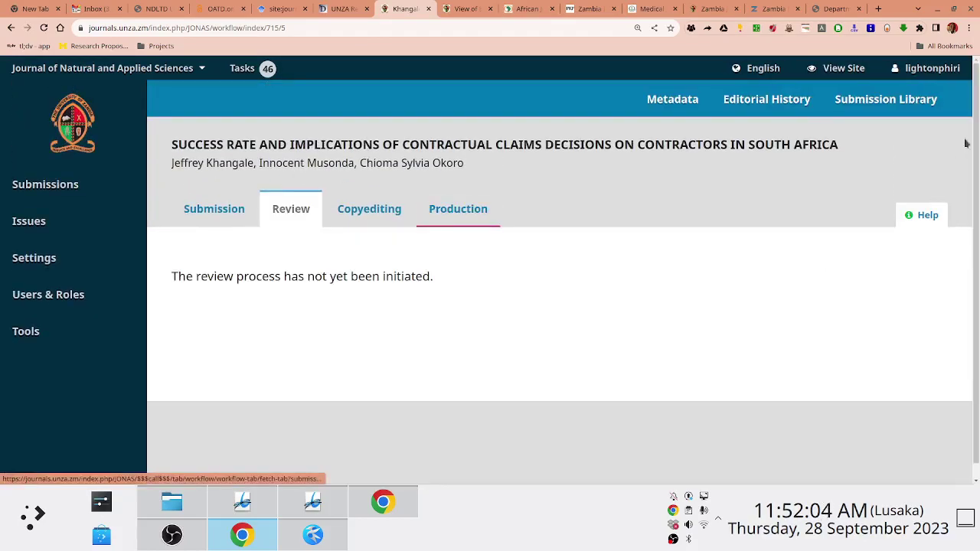
{"action": "scroll", "coordinate": [970, 176], "scroll_direction": "down", "scroll_amount": 1}
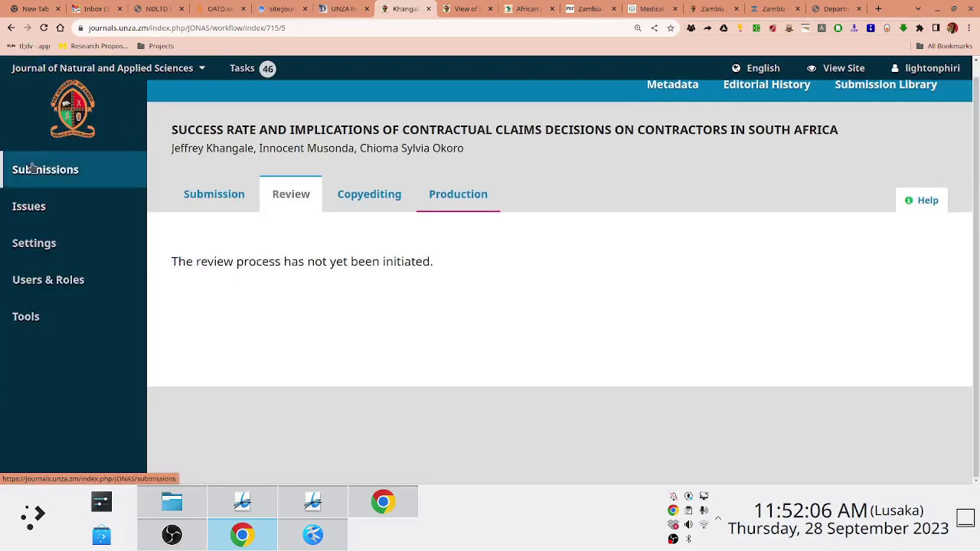
Open the Journal of Natural and Applied Sciences user list and filter it by the Reviewer role
{"action": "mouse_move", "coordinate": [72, 280]}
{"action": "left_click", "coordinate": [207, 280]}
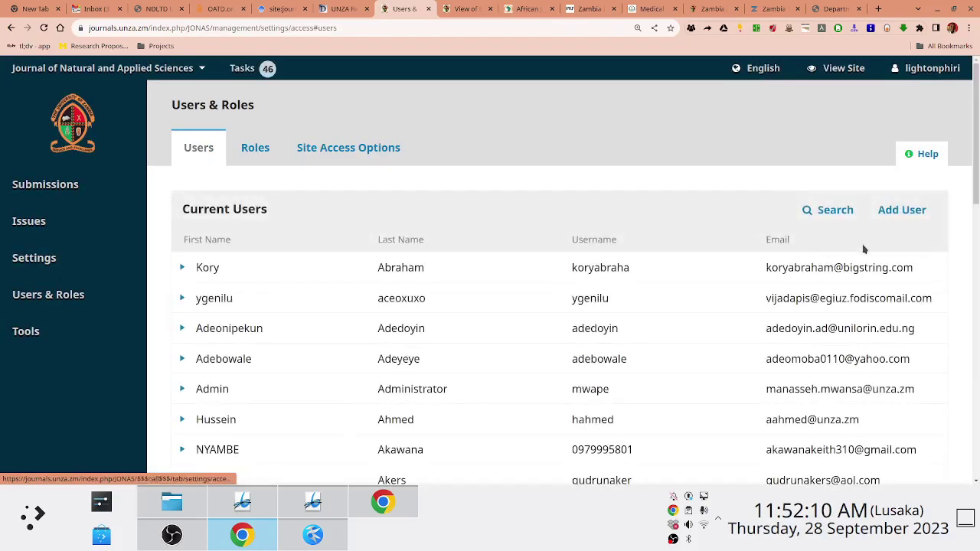
{"action": "left_click", "coordinate": [849, 212]}
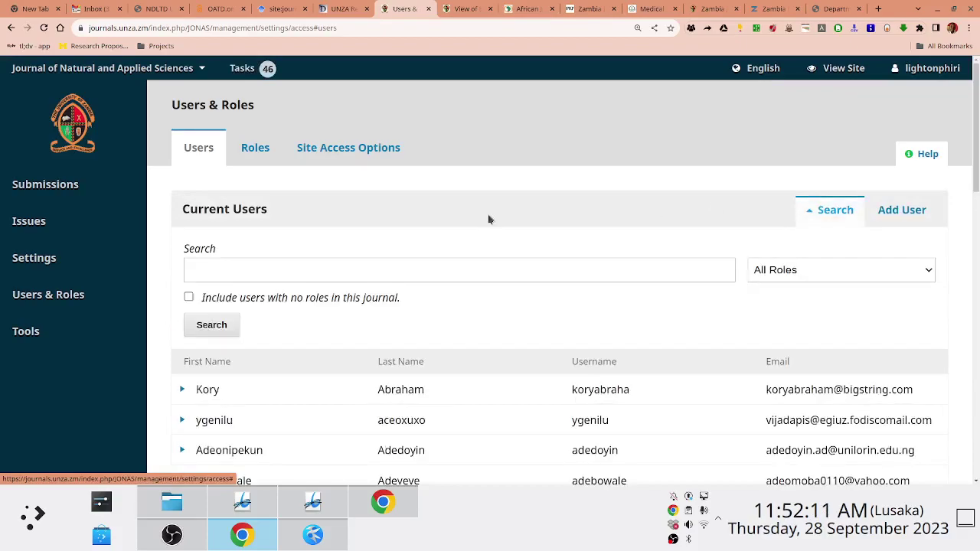
{"action": "left_click", "coordinate": [893, 268]}
{"action": "left_click", "coordinate": [834, 241]}
{"action": "left_click", "coordinate": [809, 264]}
{"action": "left_click", "coordinate": [782, 229]}
{"action": "left_click", "coordinate": [212, 325]}
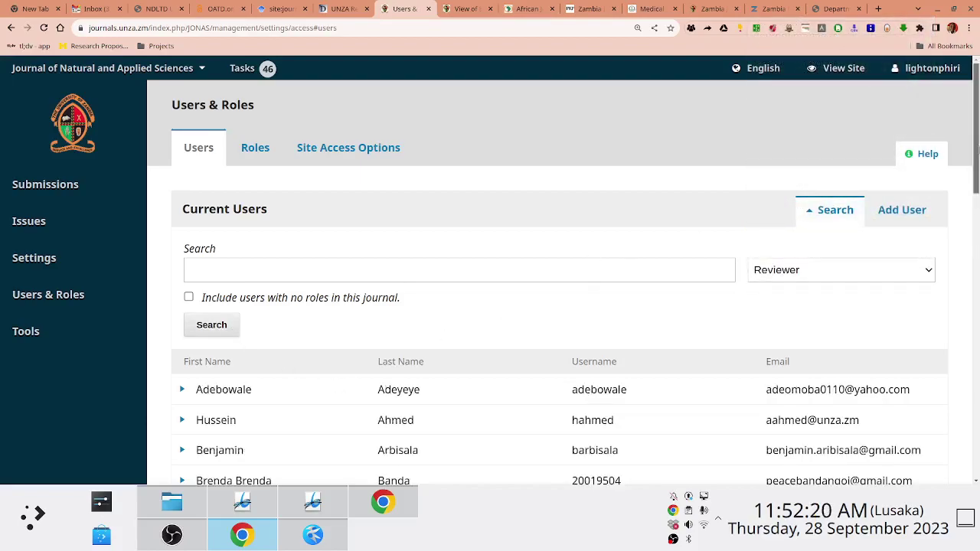
Expand the available actions for the first listed reviewer and open that user's details for editing
{"action": "scroll", "coordinate": [183, 212], "scroll_direction": "down", "scroll_amount": 3}
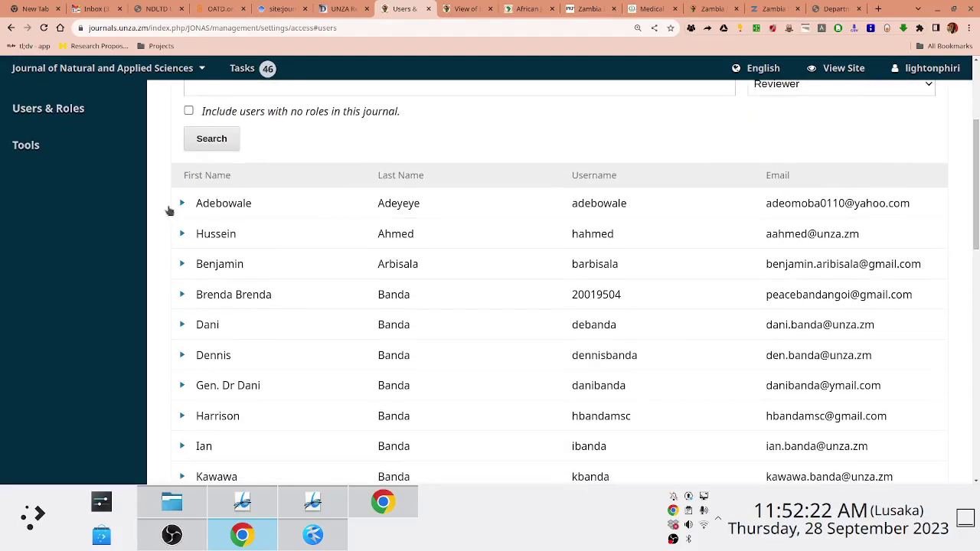
{"action": "left_click", "coordinate": [184, 207]}
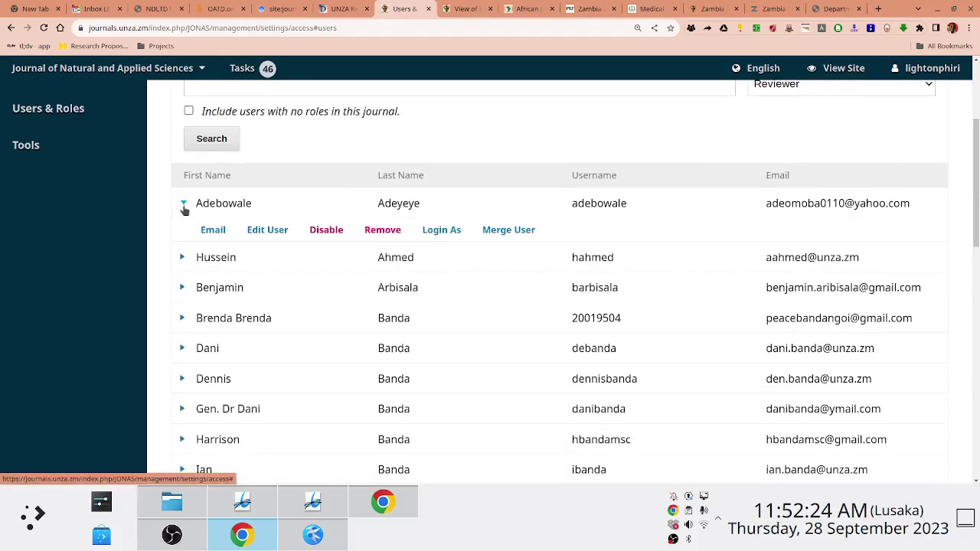
{"action": "left_click", "coordinate": [264, 231]}
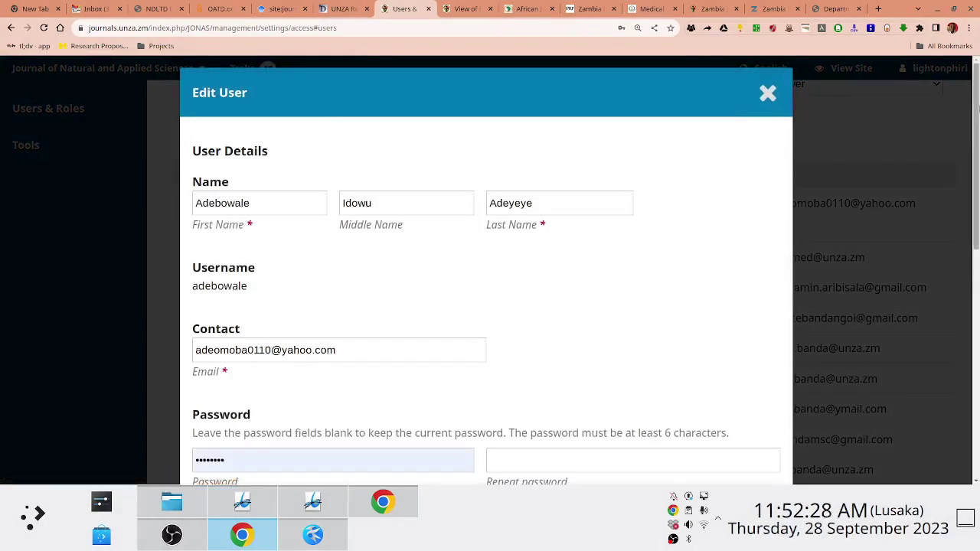
Expand the additional user details in the reviewer's profile and examine the reviewing interests, affiliation and assigned roles
{"action": "scroll", "coordinate": [486, 276], "scroll_direction": "down", "scroll_amount": 7}
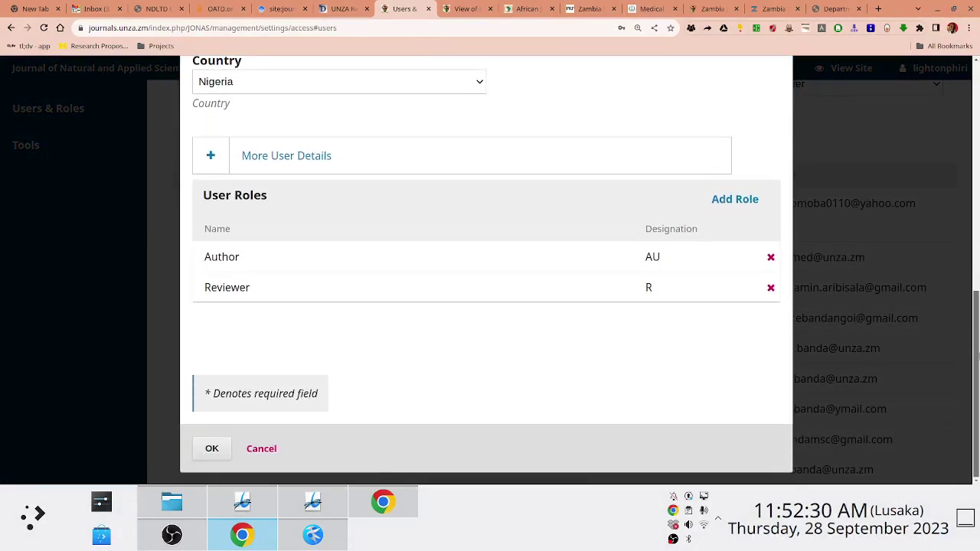
{"action": "scroll", "coordinate": [486, 276], "scroll_direction": "up", "scroll_amount": 2}
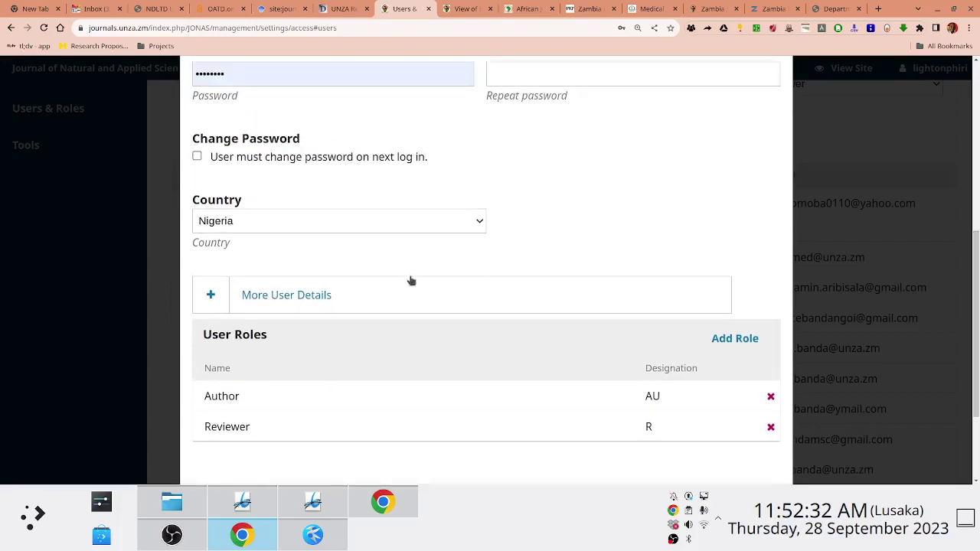
{"action": "left_click", "coordinate": [337, 288]}
{"action": "left_click_drag", "start_coordinate": [974, 208], "coordinate": [970, 290]}
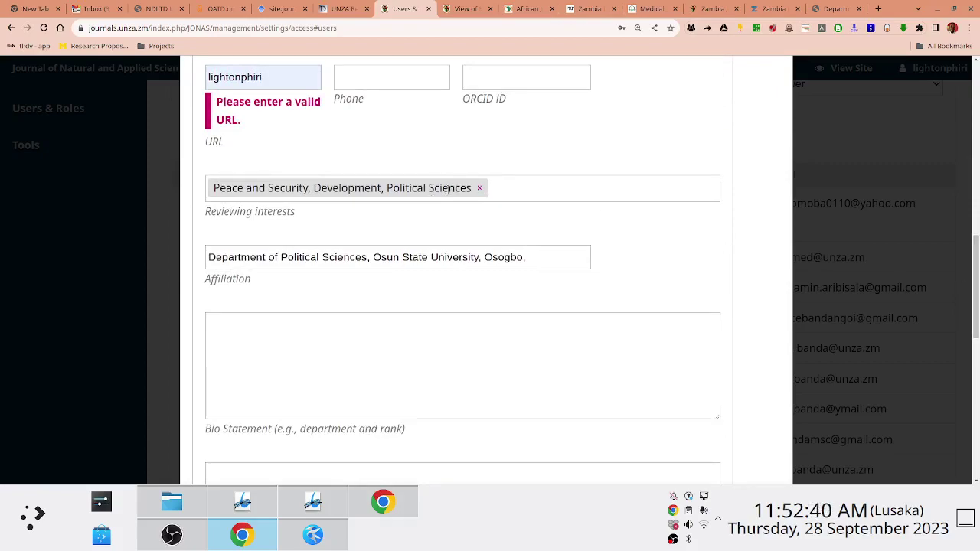
{"action": "key", "text": "ctrl+plus"}
{"action": "key", "text": "ctrl+plus"}
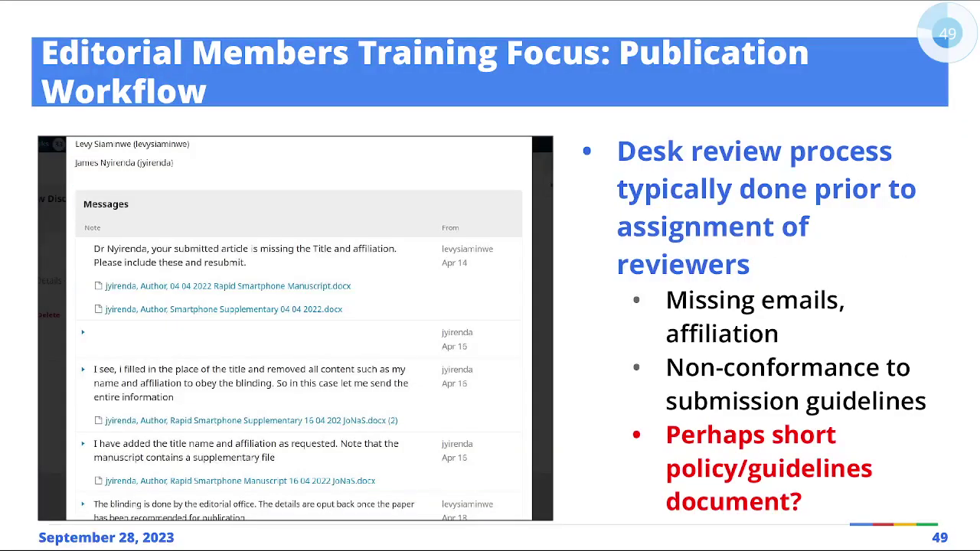
{"action": "key", "text": "Left"}
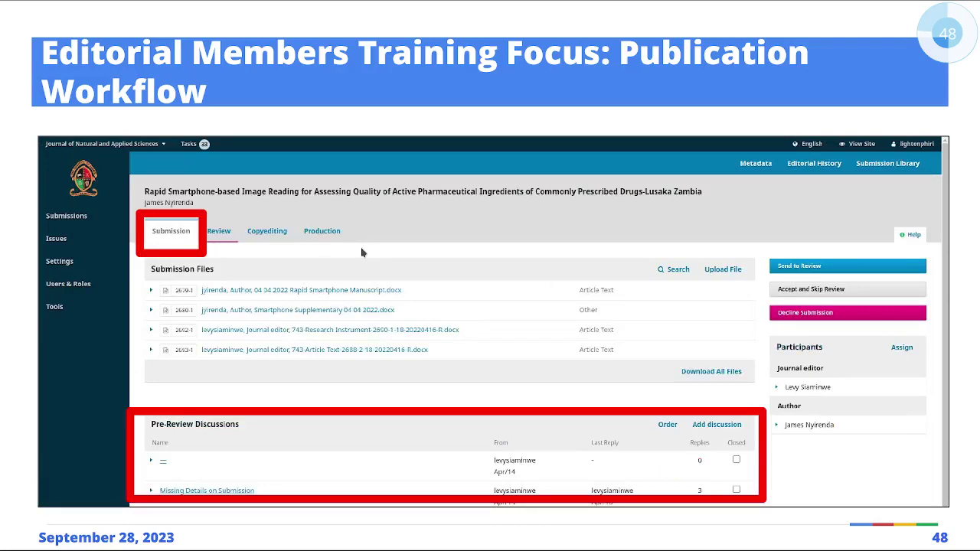
{"action": "key", "text": "Right"}
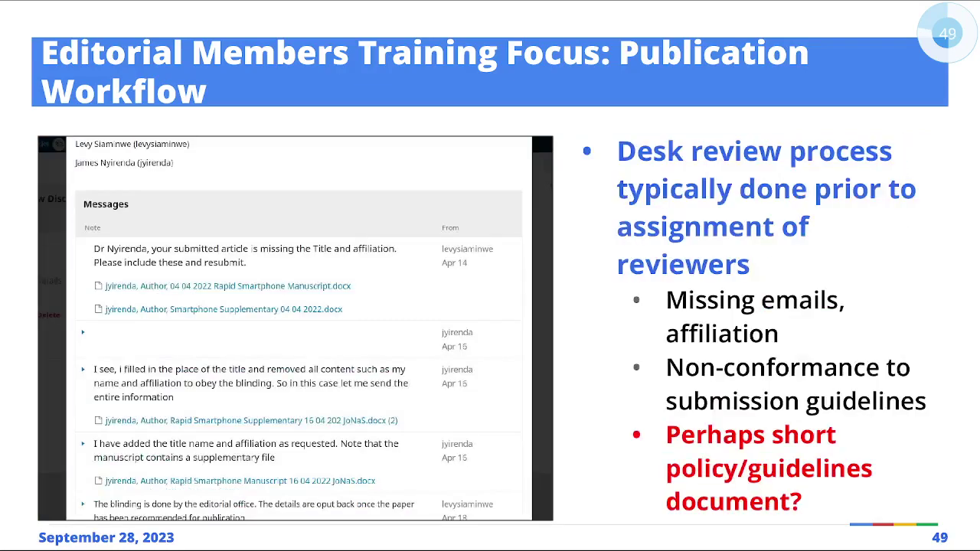